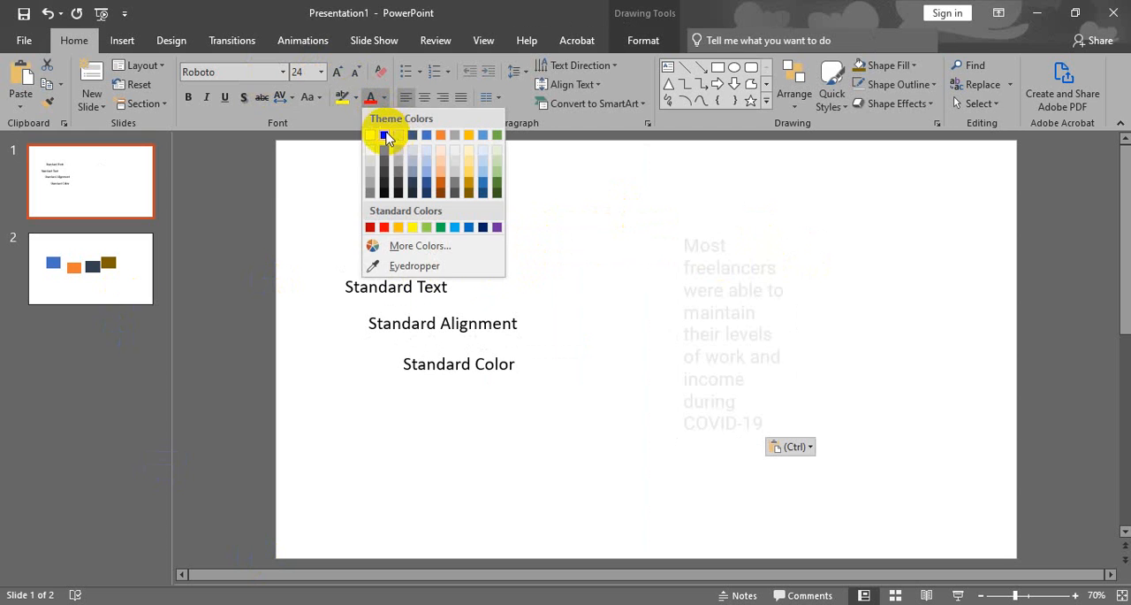
Color the pasted freelancers paragraph black, and widen its text box to wrap onto four lines, nudging it slightly upward.
click(384, 134)
drag(797, 336, 897, 323)
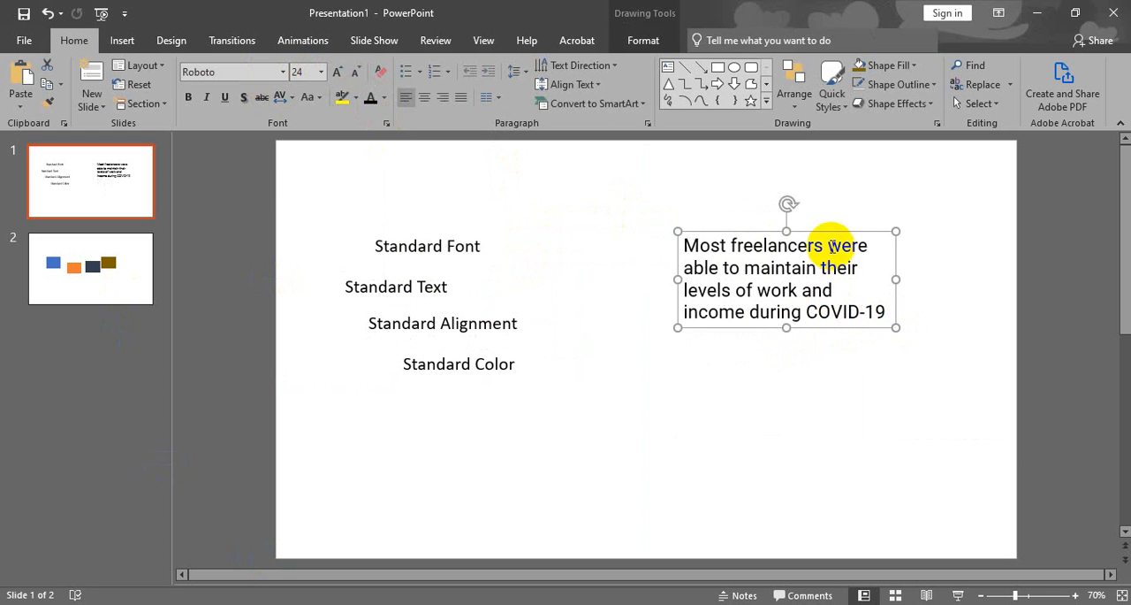
drag(831, 233, 824, 206)
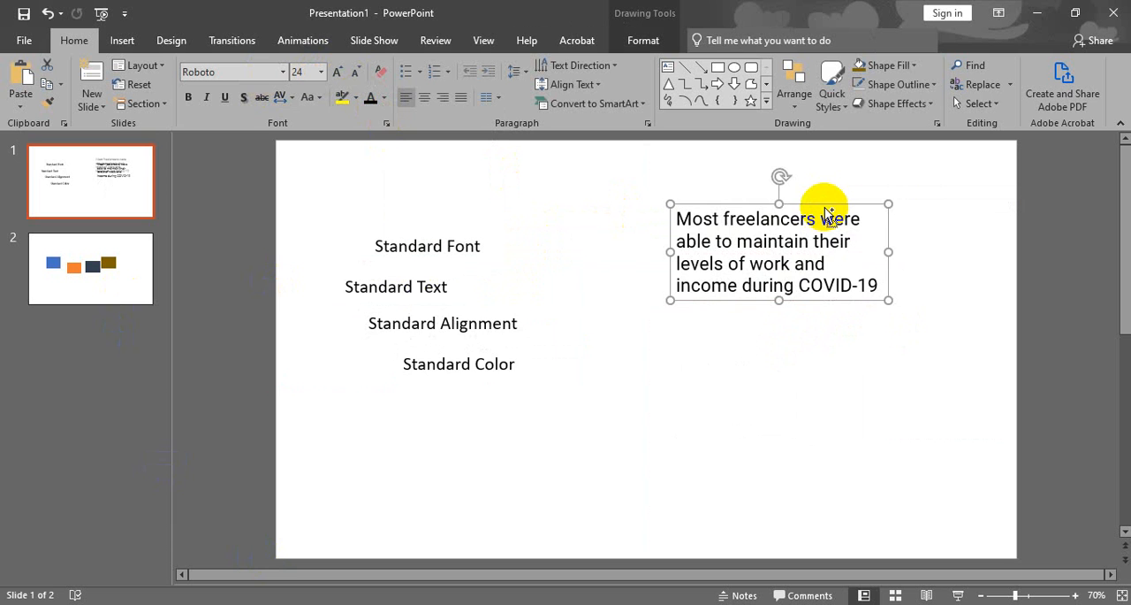
Duplicate the freelancers paragraph twice and place the copies below the original at uneven horizontal offsets.
key(ctrl+d)
drag(975, 180, 684, 273)
key(ctrl+d)
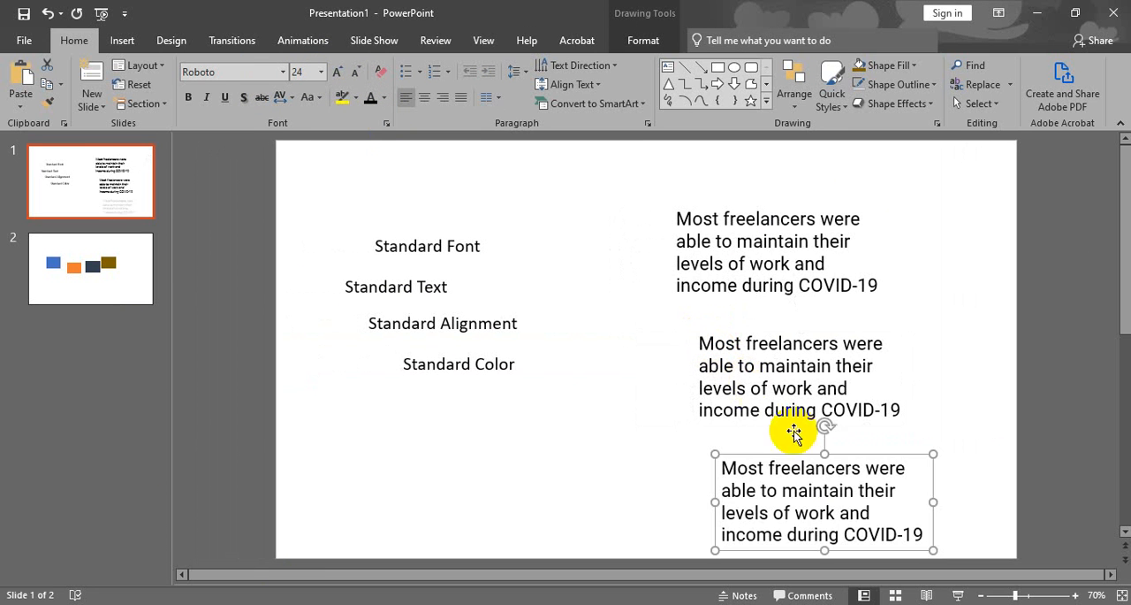
drag(802, 454, 722, 446)
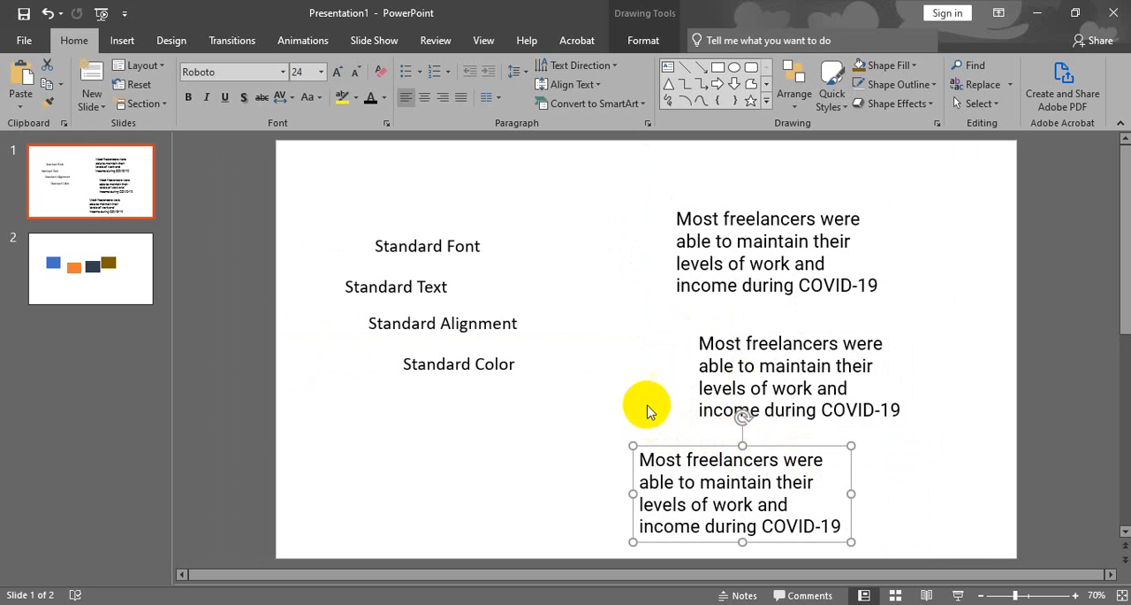
Nudge the Standard Font, Standard Text and Standard Alignment labels slightly upward, leaving their left edges staggered.
click(418, 244)
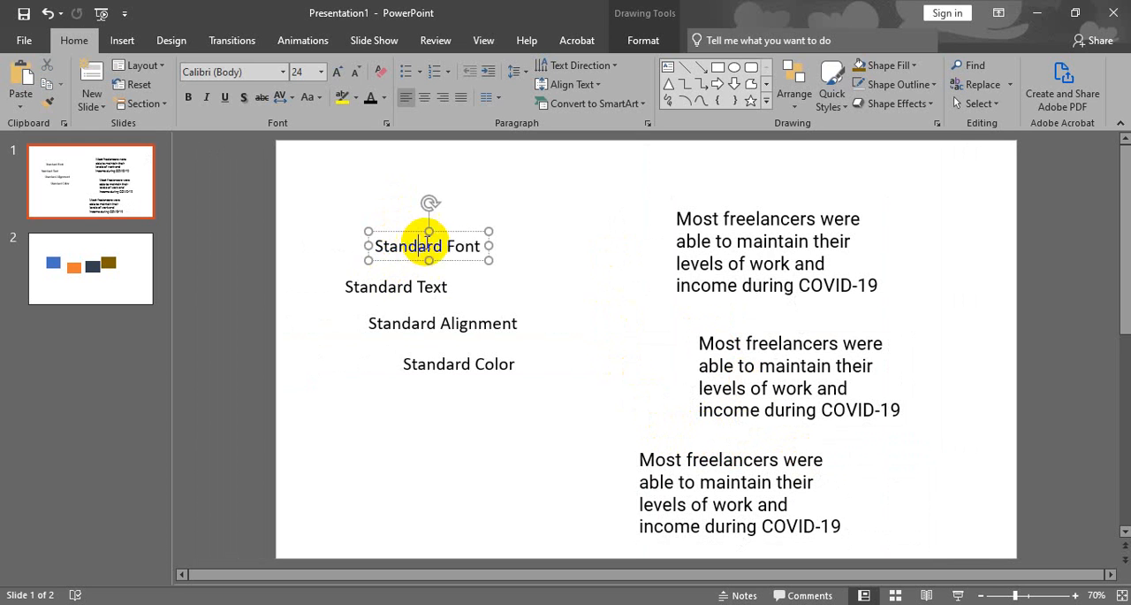
drag(443, 230, 437, 223)
click(434, 288)
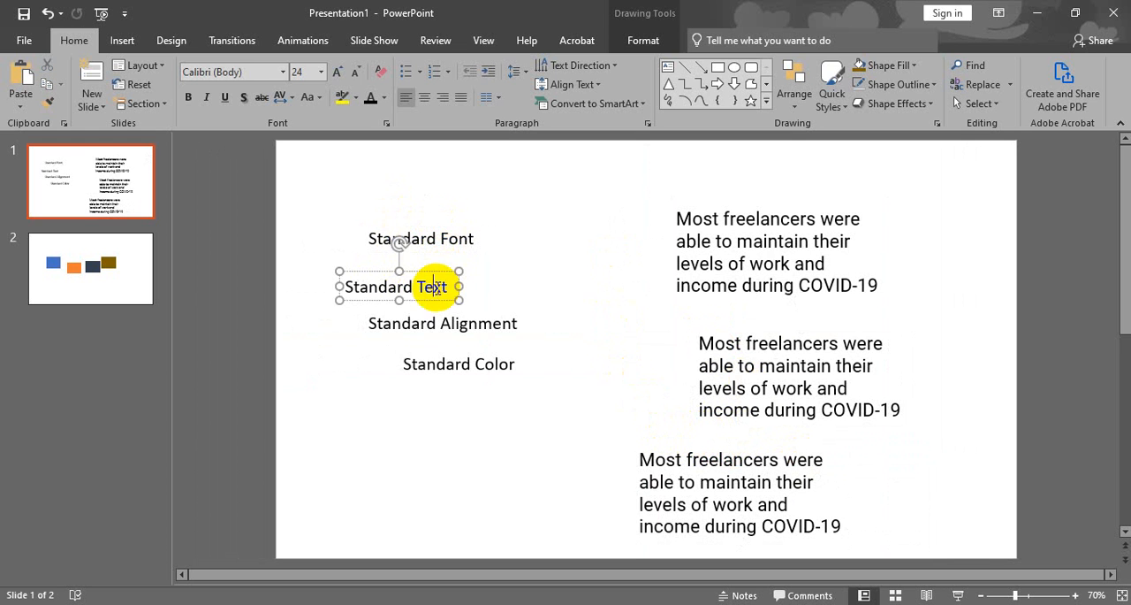
drag(441, 270, 444, 257)
click(467, 319)
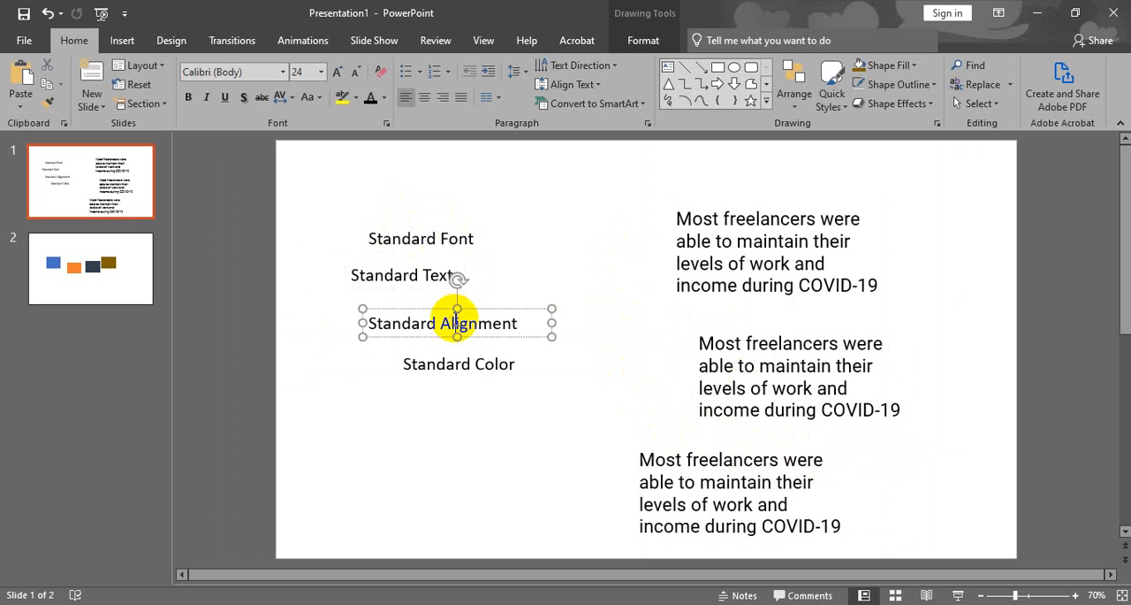
drag(476, 309, 483, 297)
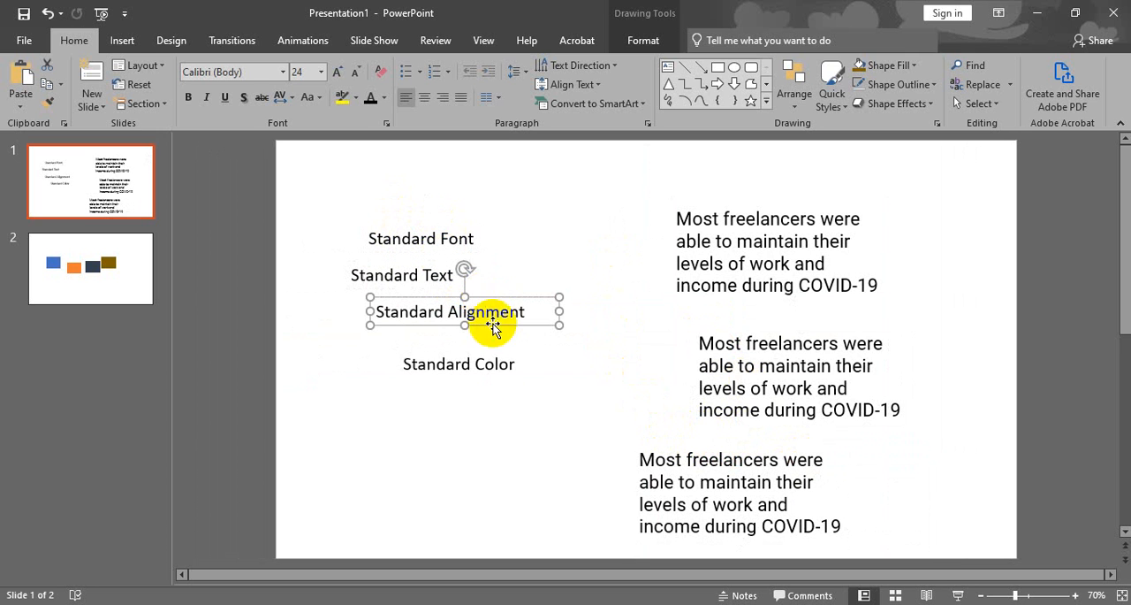
Move the Standard Color label further down the slide and lower Standard Alignment into the gap above it.
click(505, 368)
drag(460, 378, 437, 409)
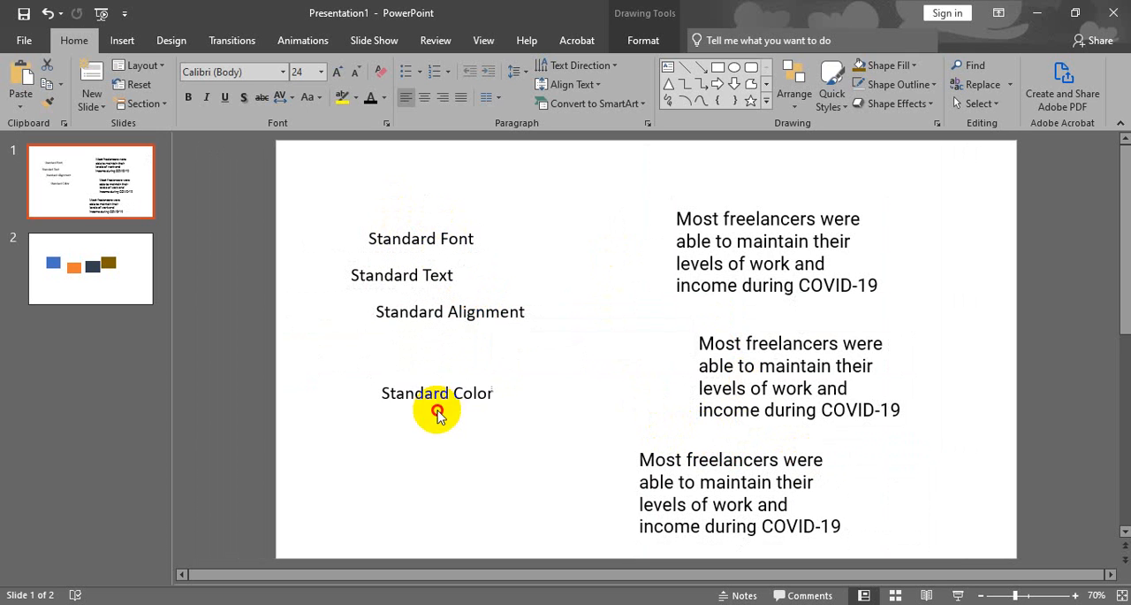
click(443, 314)
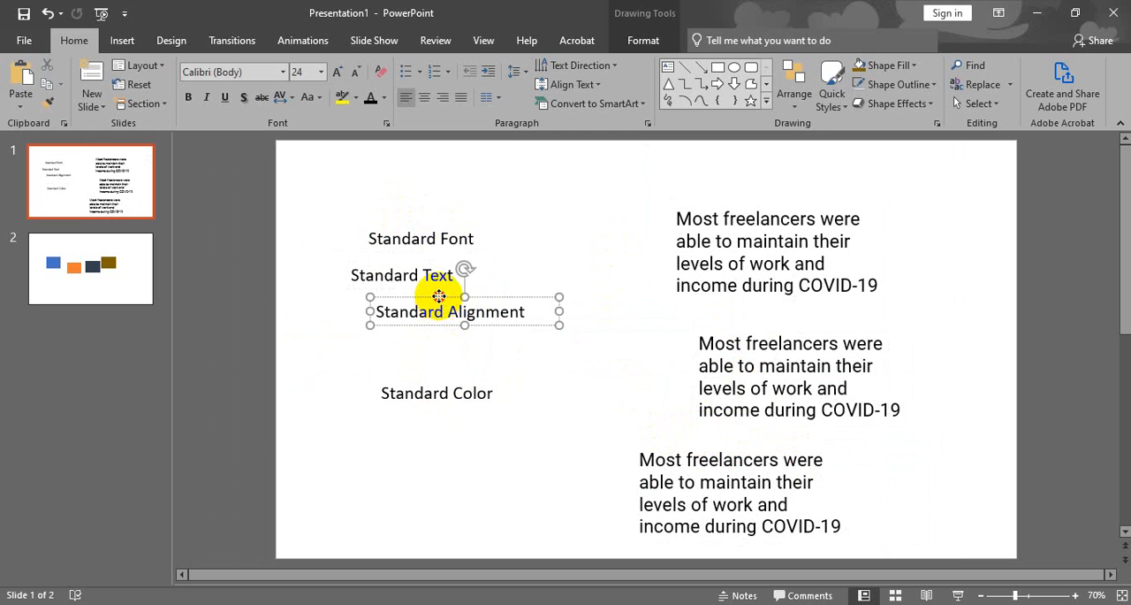
drag(439, 297, 435, 310)
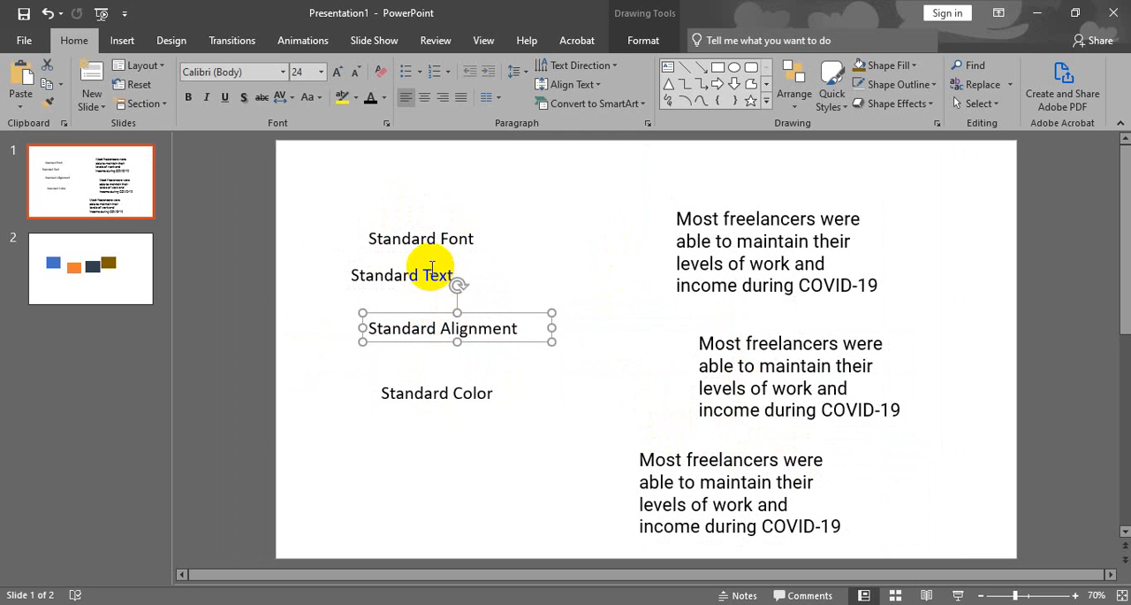
click(496, 235)
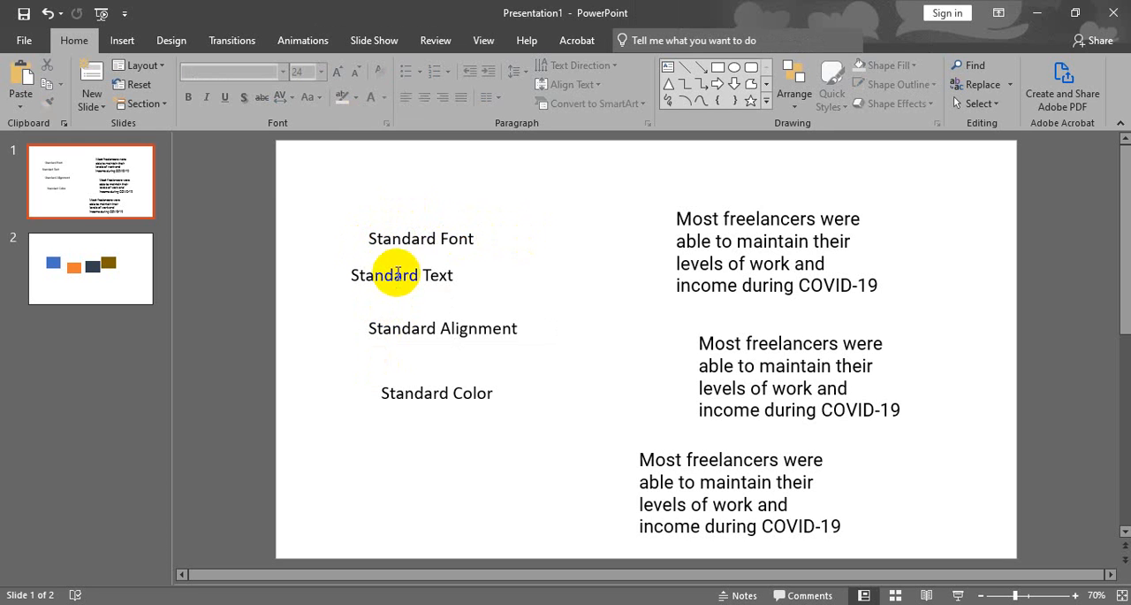
Shift the Standard Font label to the left and Standard Text slightly to the right, keeping their heights.
click(396, 238)
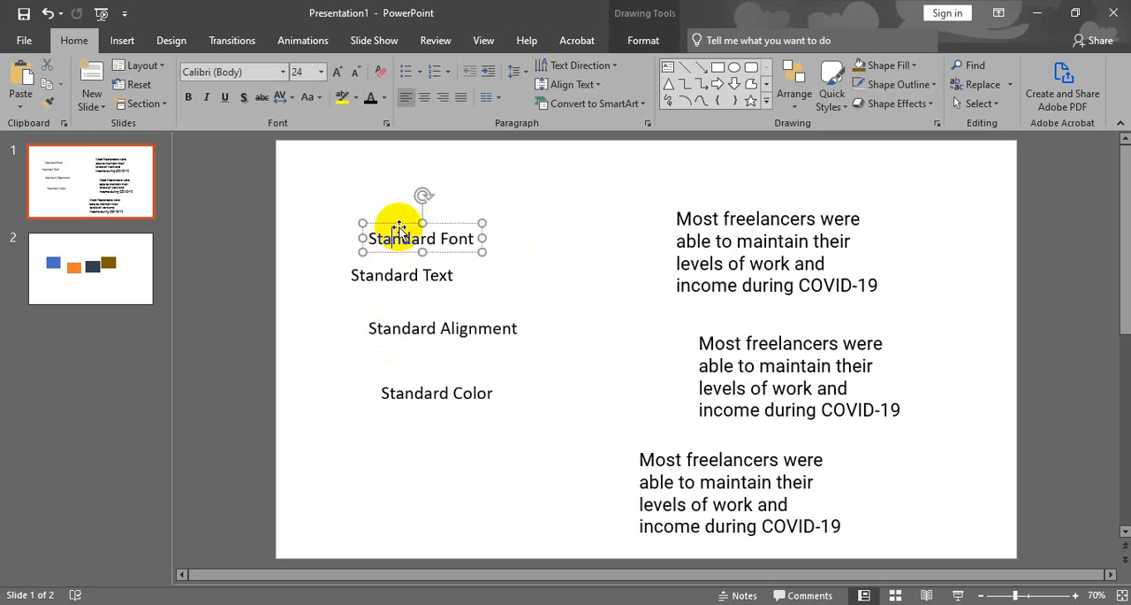
drag(400, 221, 375, 208)
click(384, 276)
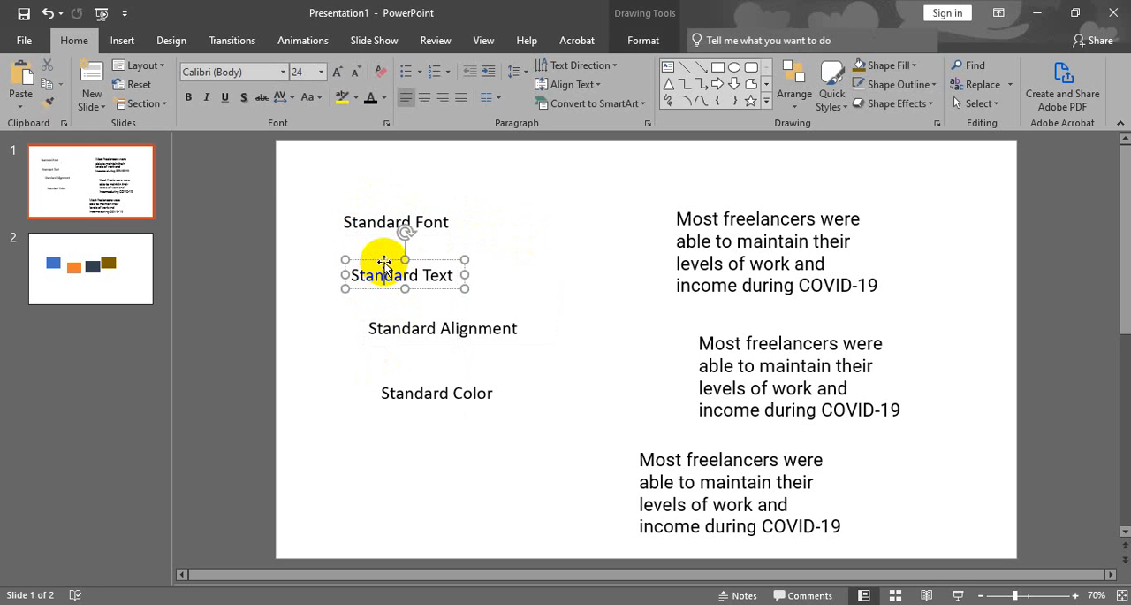
drag(385, 263, 435, 288)
click(434, 222)
mouse_move(431, 209)
mouse_down()
mouse_move(454, 215)
mouse_move(425, 199)
mouse_move(433, 223)
mouse_up()
Move the Standard Color label up directly beneath Standard Alignment, offset slightly to its left.
click(435, 397)
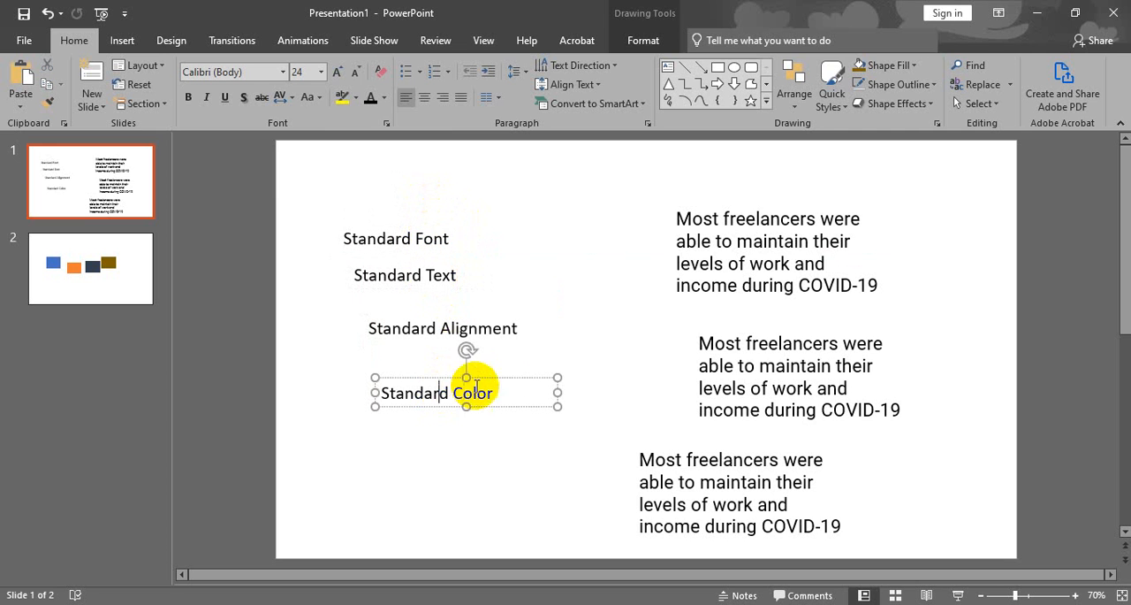
drag(462, 402, 488, 361)
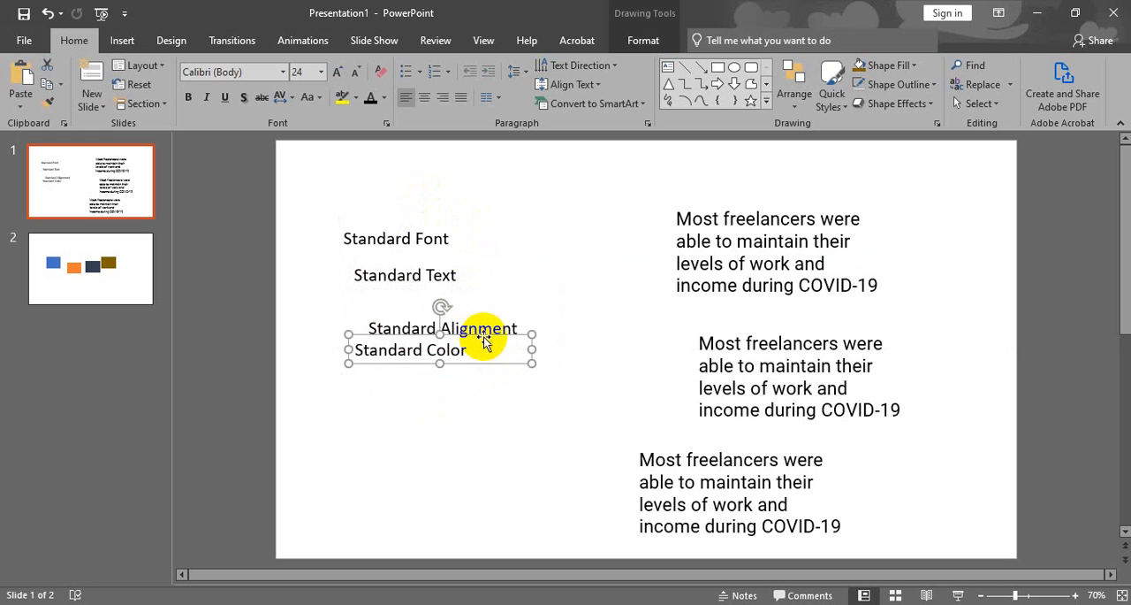
click(530, 261)
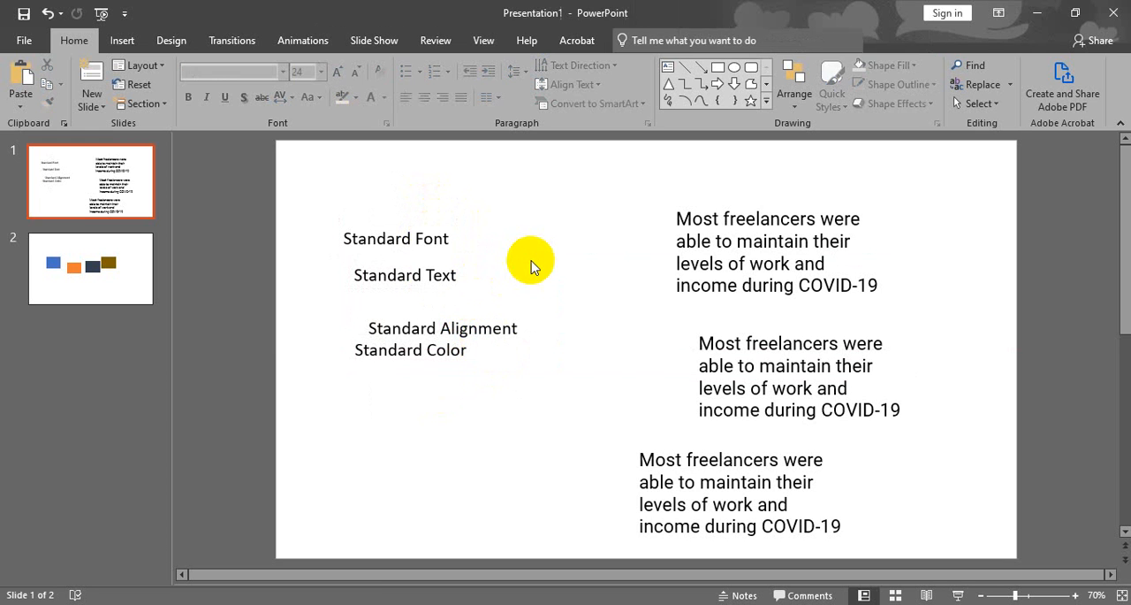
Select the Standard Font, Text, Alignment and Color labels together and align them by their left edges.
click(441, 240)
shift+click(424, 275)
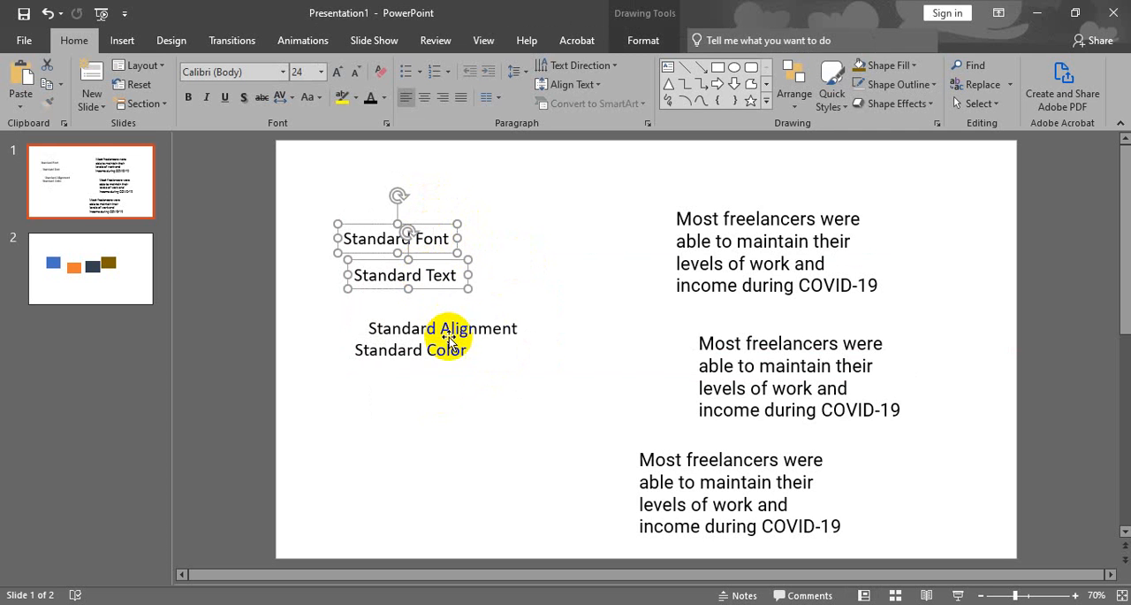
shift+click(454, 327)
shift+click(446, 352)
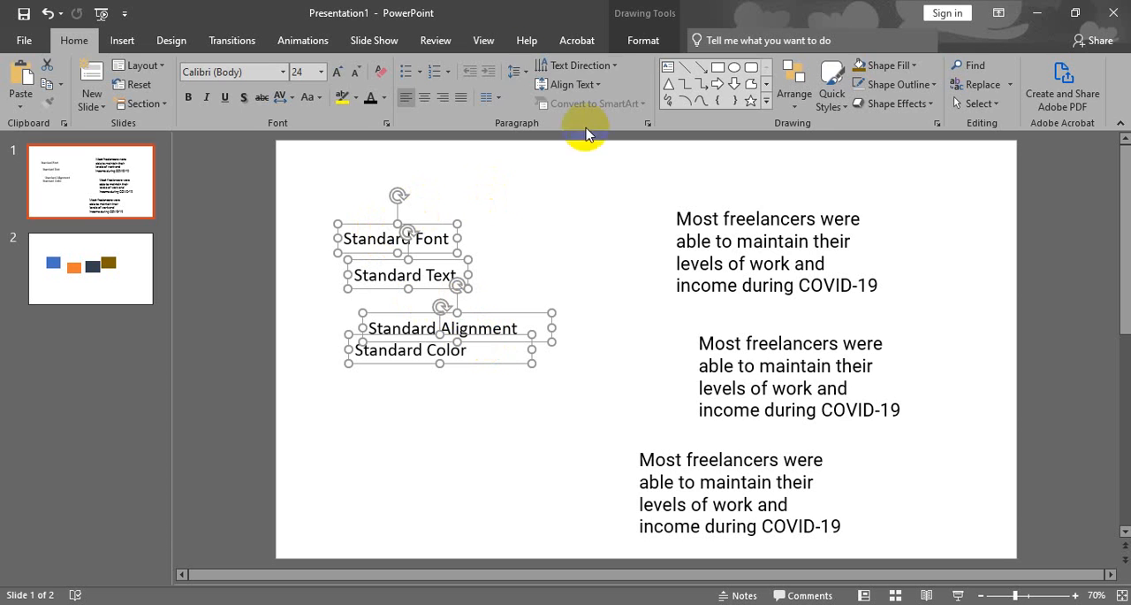
click(644, 43)
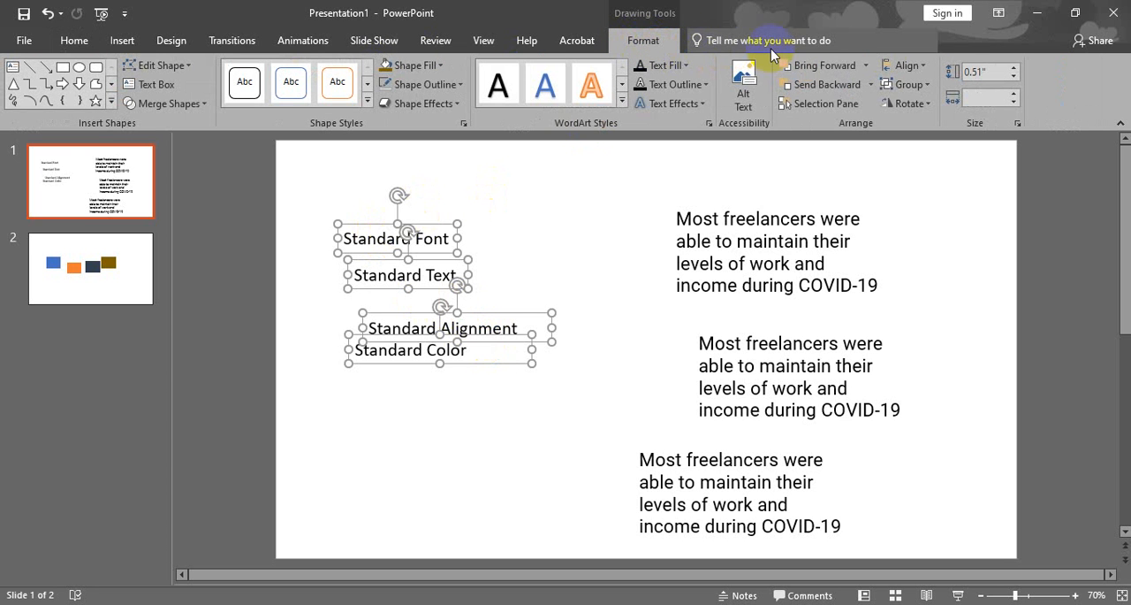
click(918, 65)
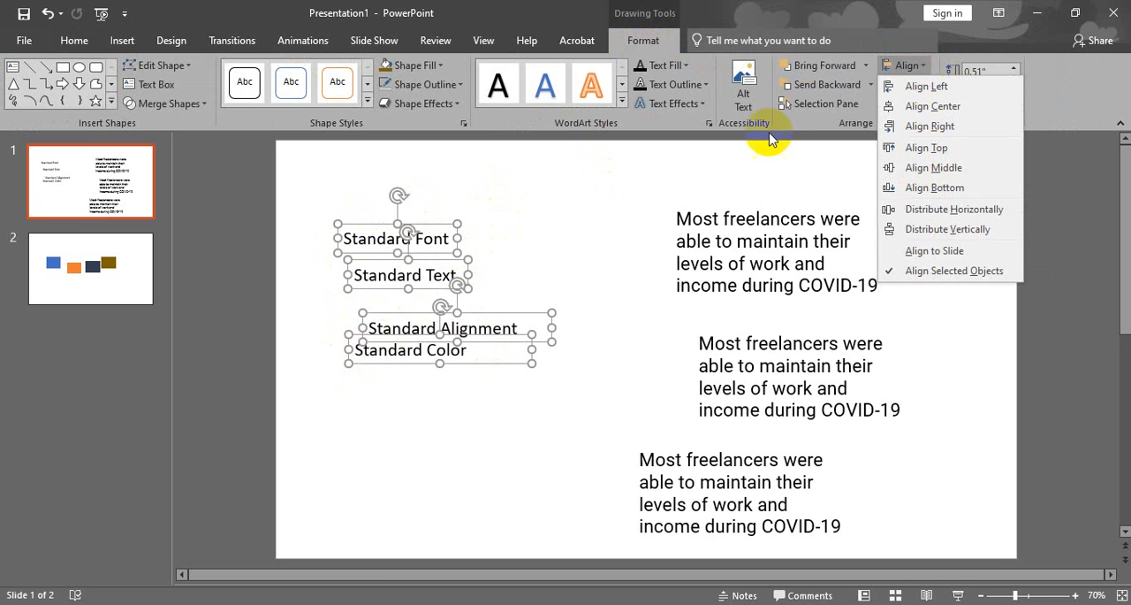
click(913, 87)
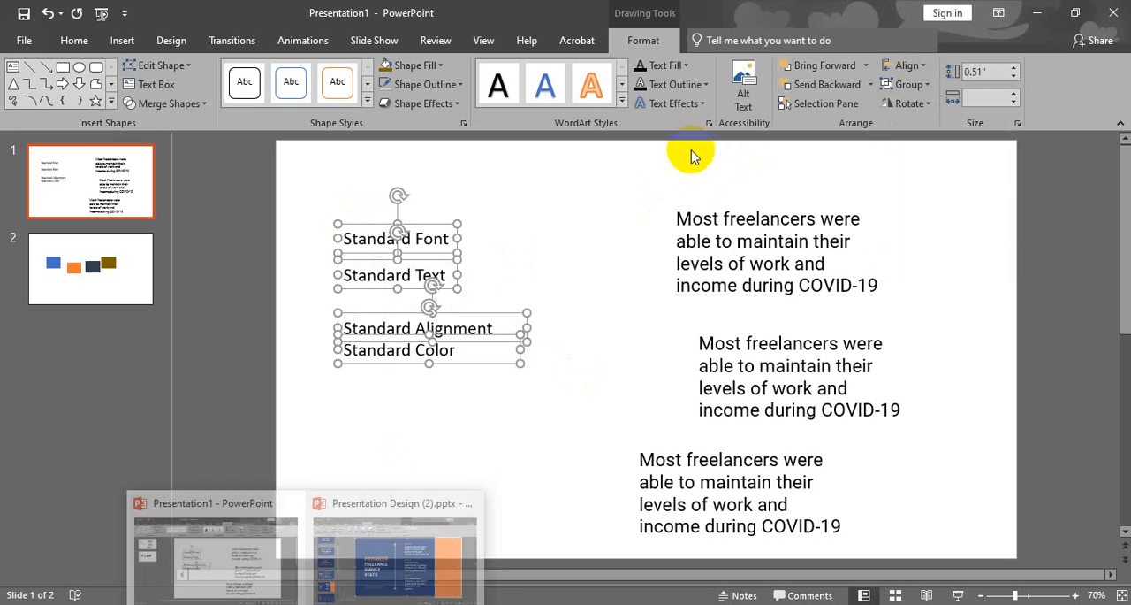
Try Align Center on the four selected labels, followed by Align Right.
click(916, 64)
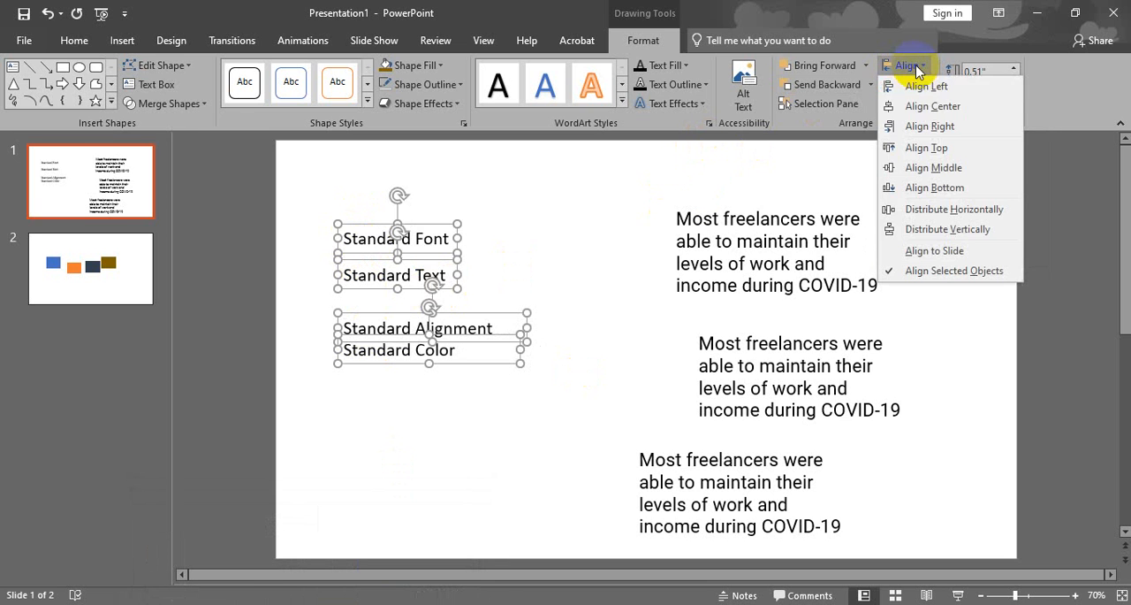
click(919, 107)
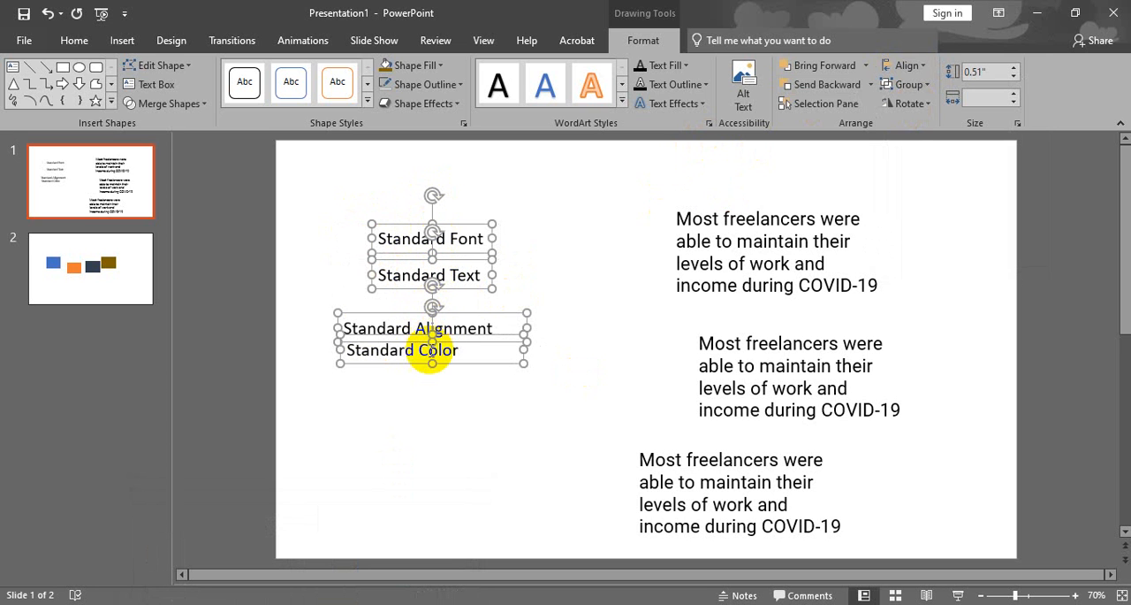
click(919, 66)
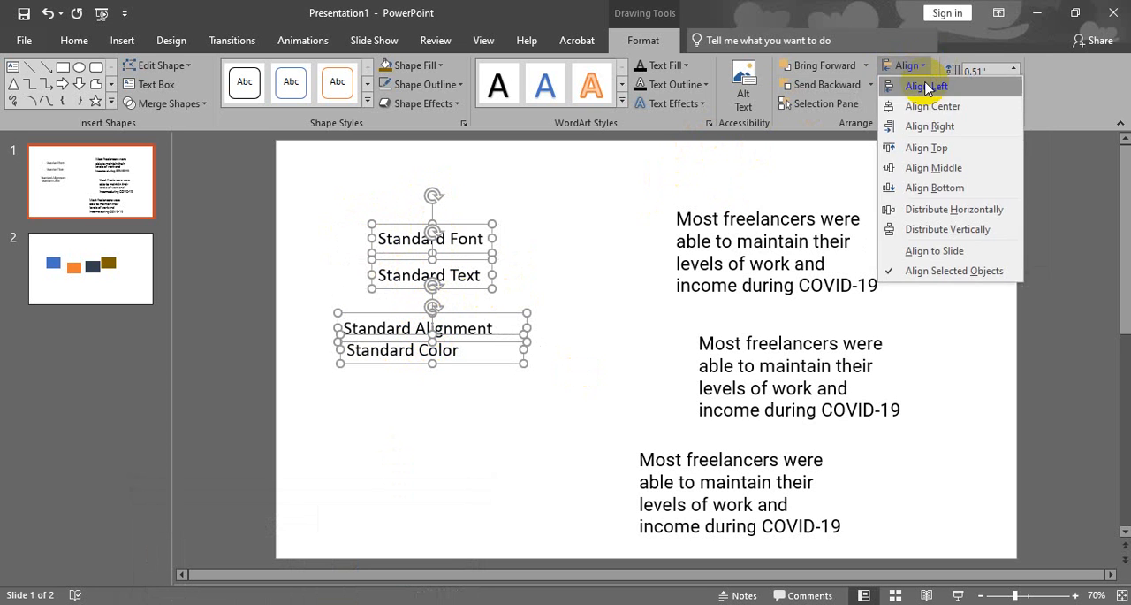
click(930, 126)
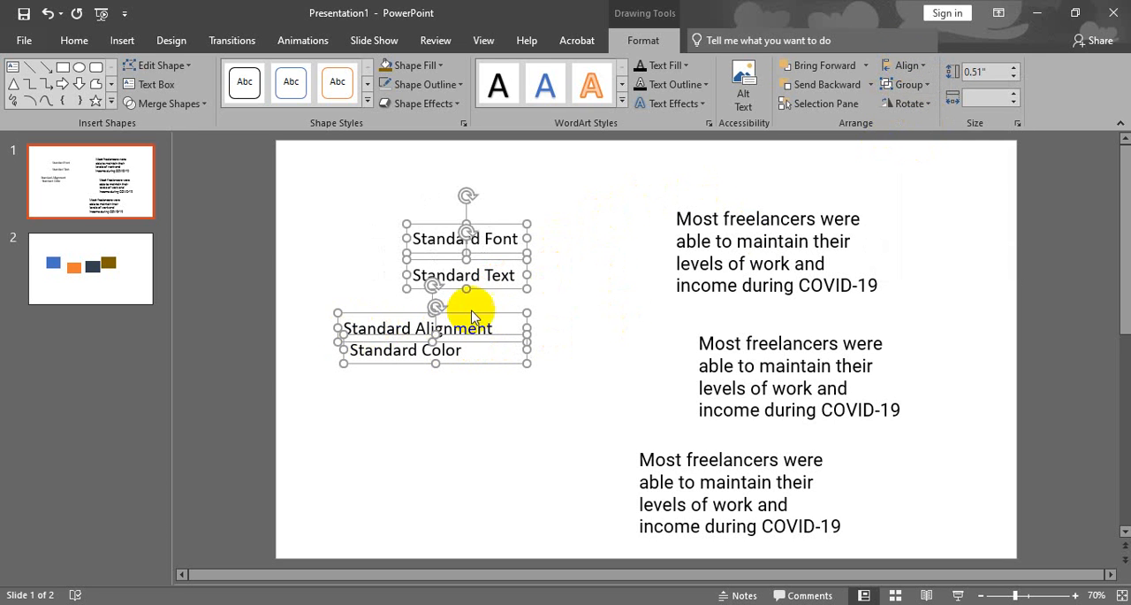
Return the four selected labels to a common left edge with Align Left.
click(909, 67)
click(918, 67)
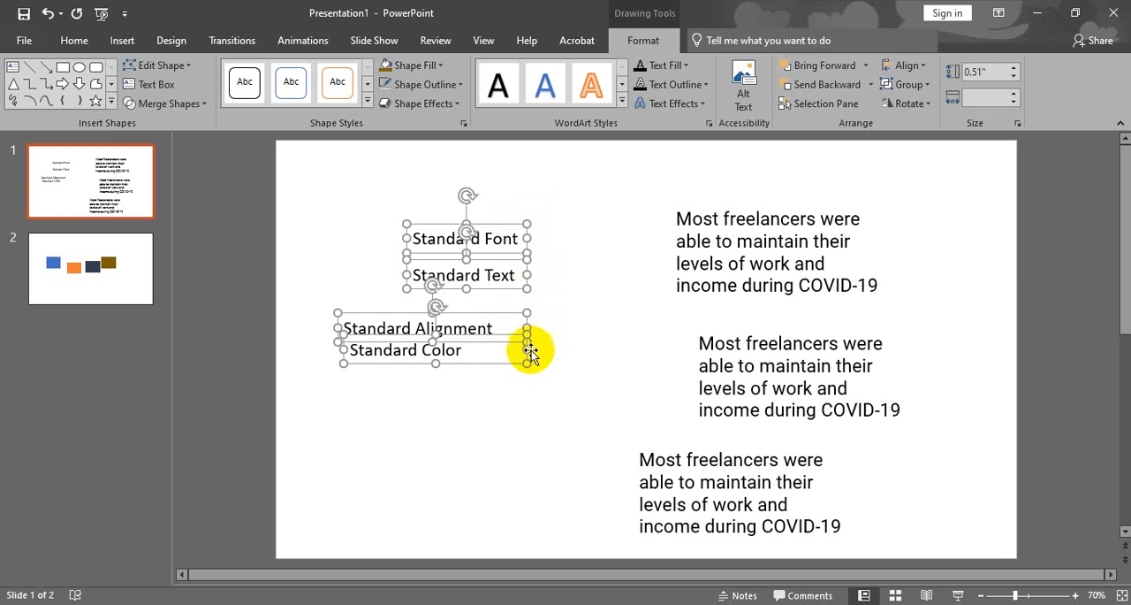
click(906, 65)
click(900, 84)
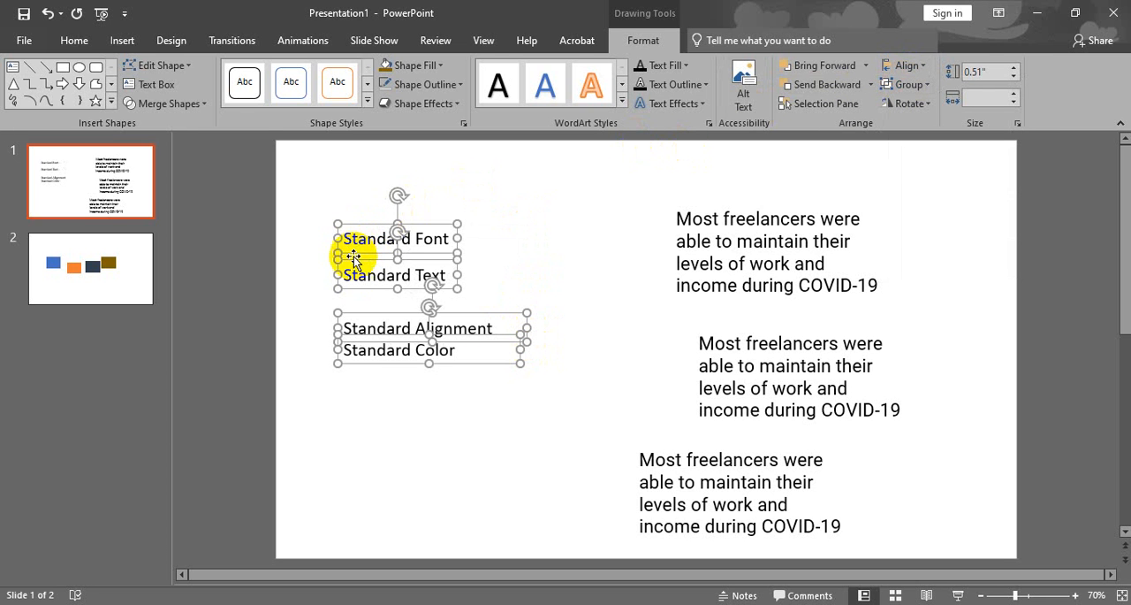
Demonstrate centered alignment and right alignment once more on the four Standard labels.
click(906, 67)
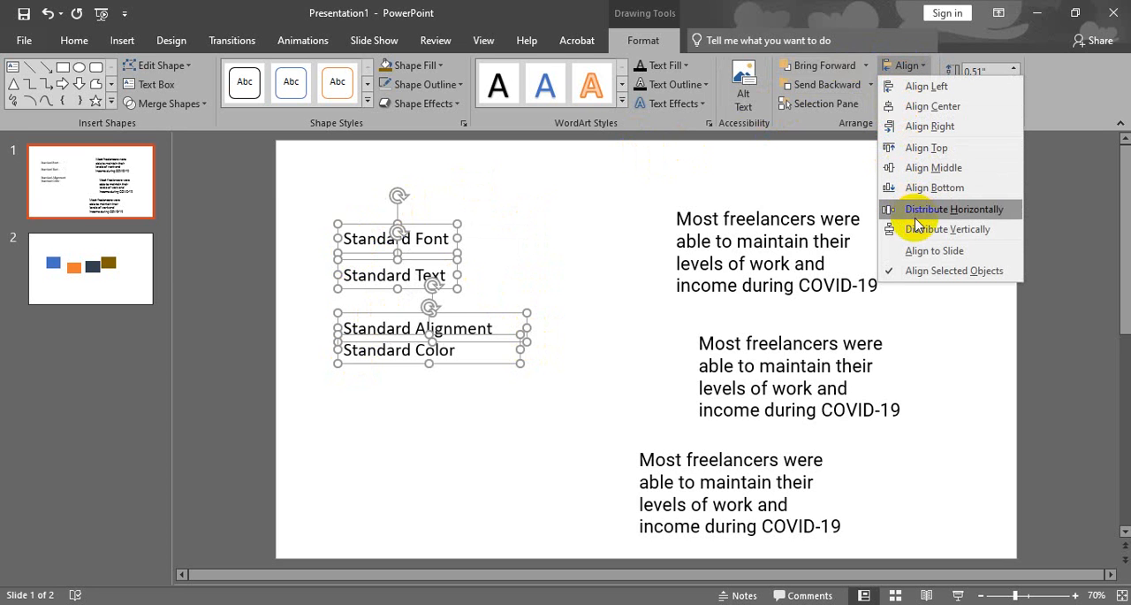
click(933, 106)
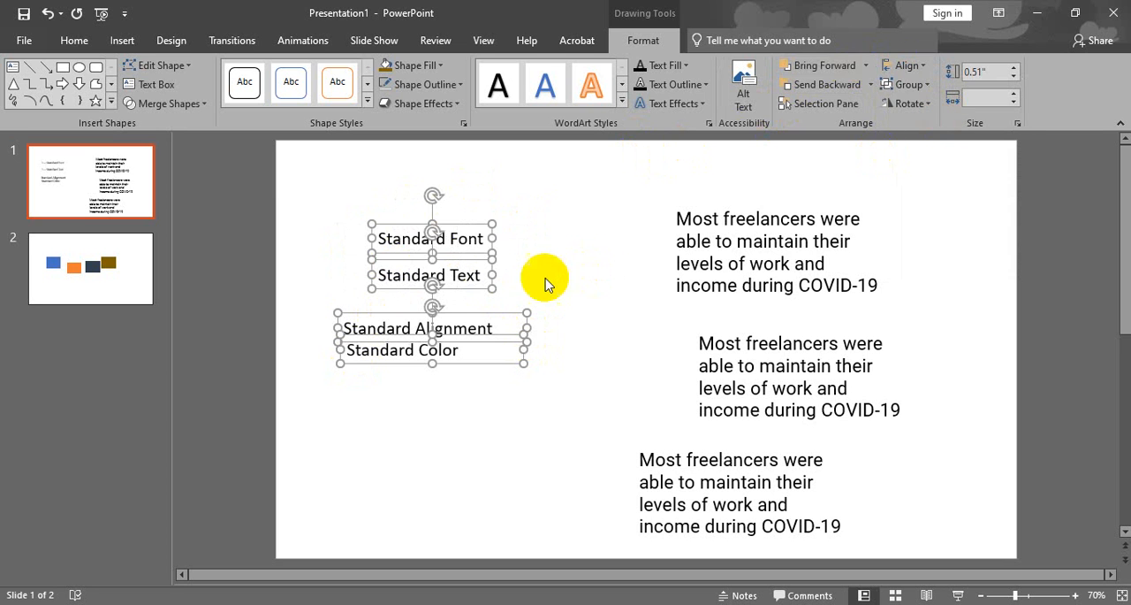
click(906, 67)
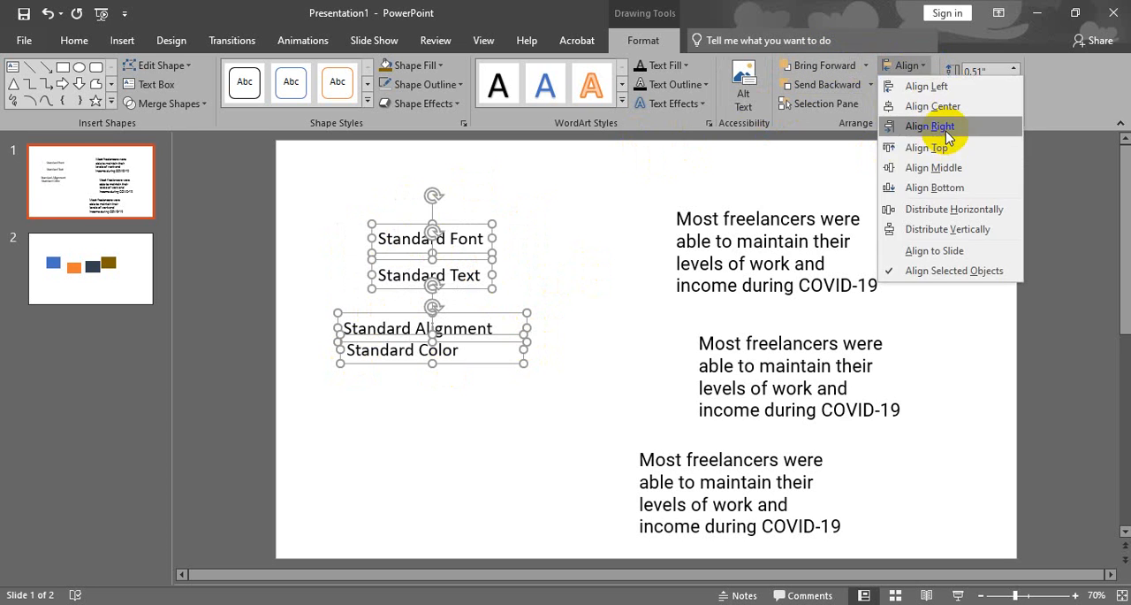
click(946, 126)
Align the four Standard labels to the left and deselect them.
click(906, 67)
click(927, 86)
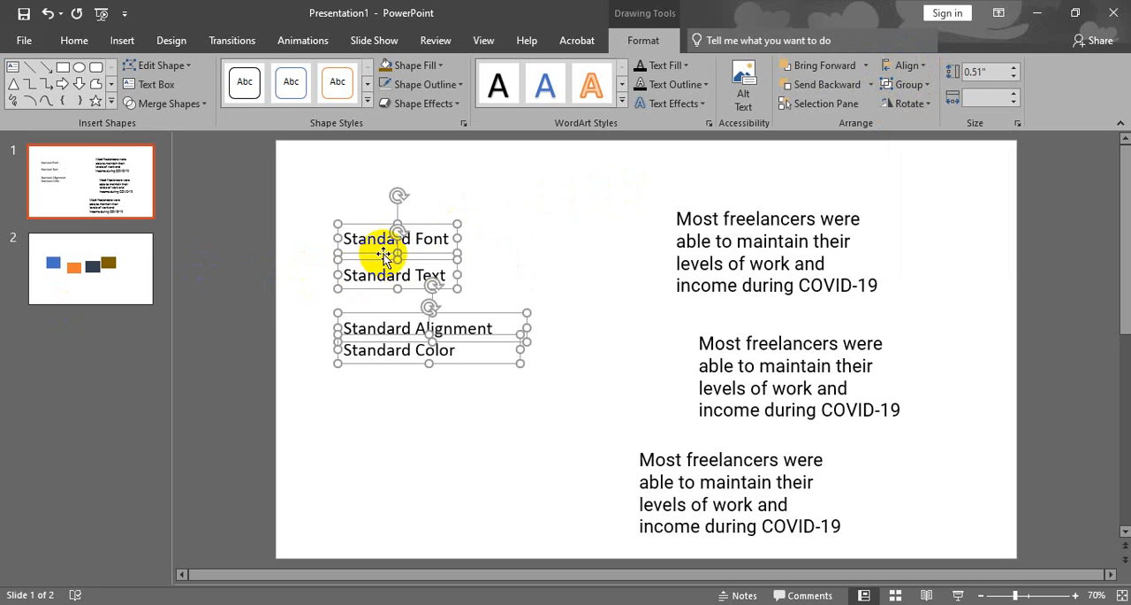
click(543, 255)
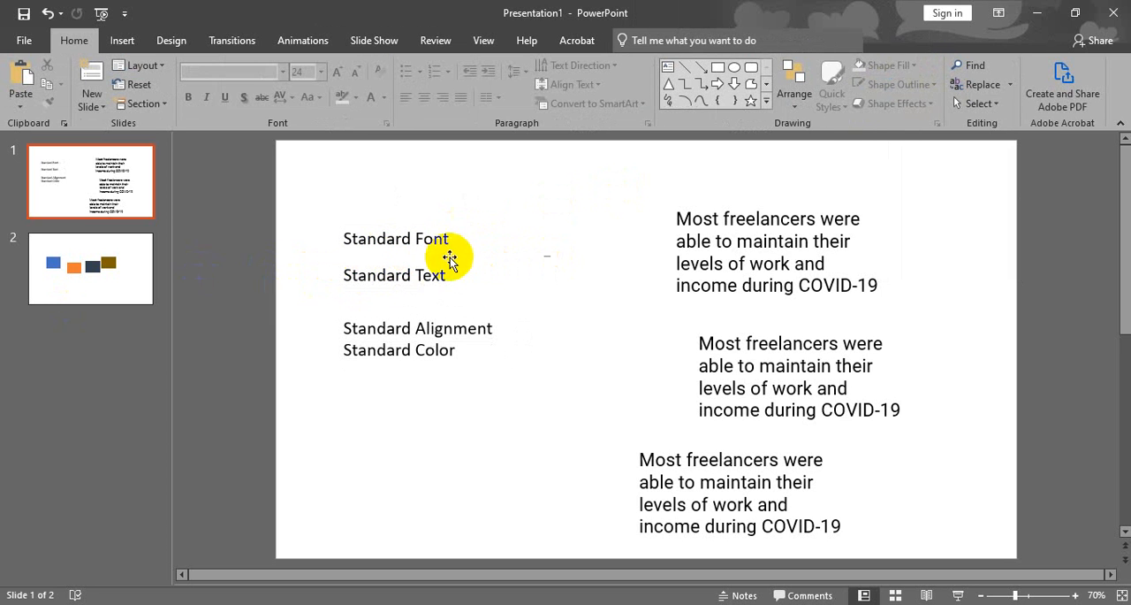
click(343, 288)
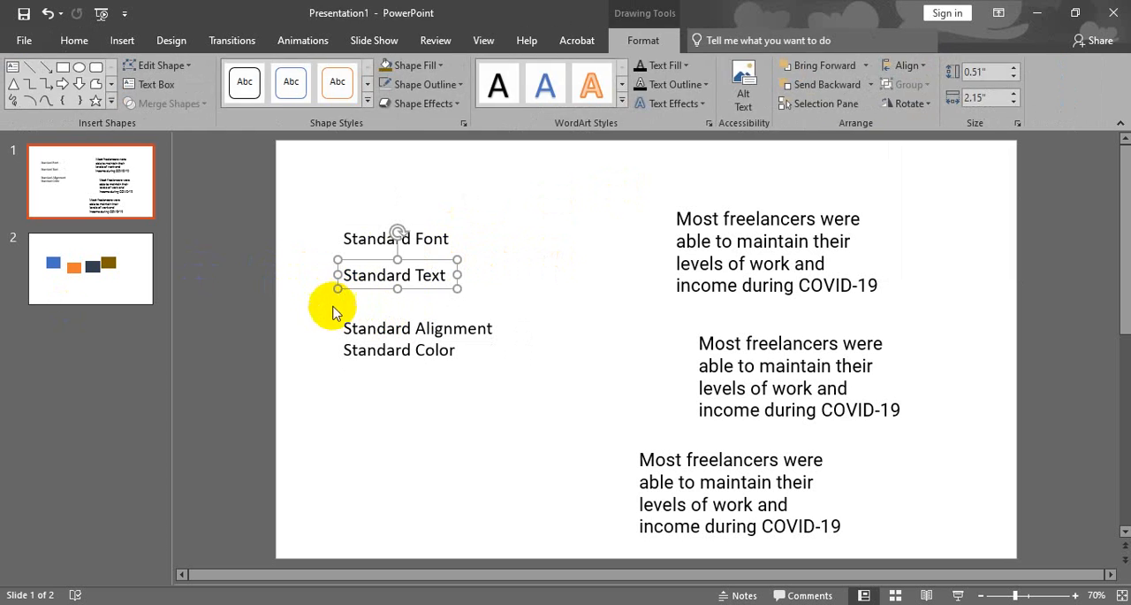
click(332, 312)
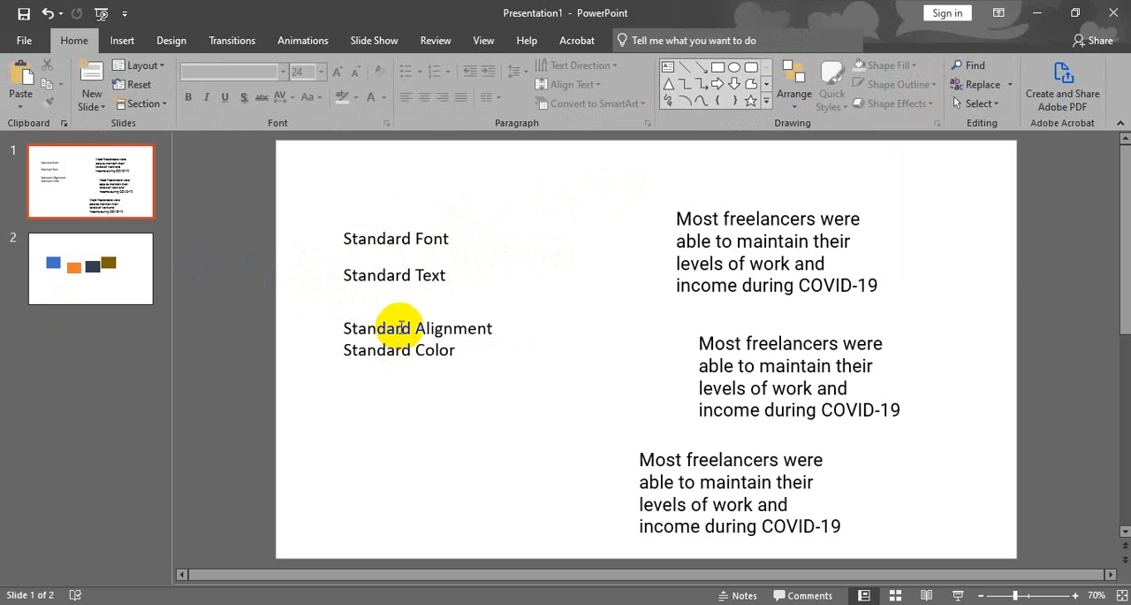
Select all four Standard labels, space them evenly with Distribute Vertically and deselect them.
shift+click(421, 327)
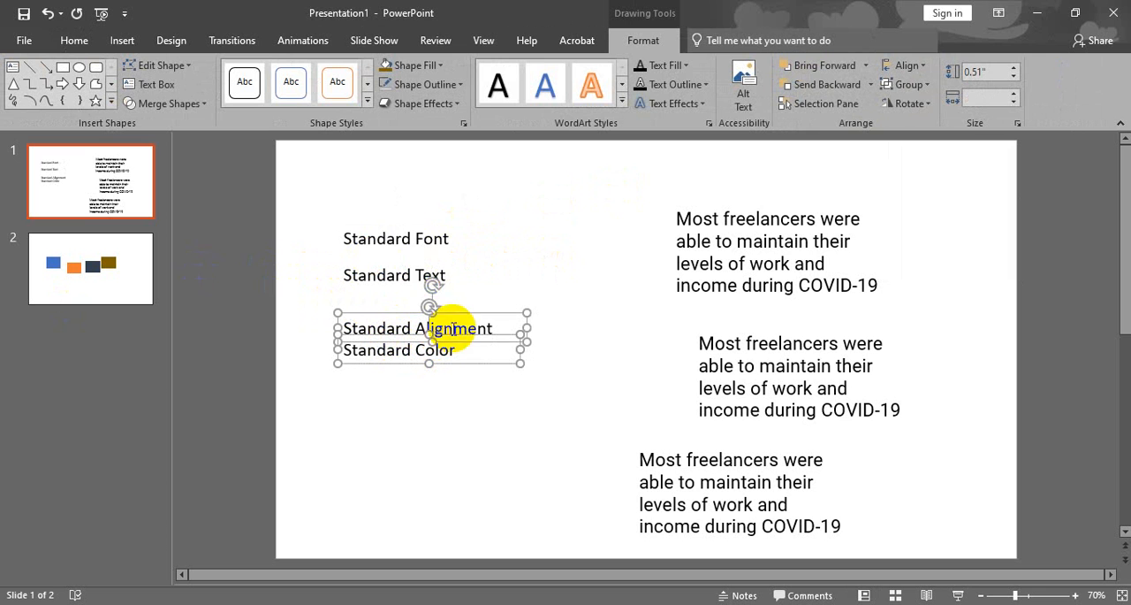
shift+click(422, 275)
shift+click(422, 239)
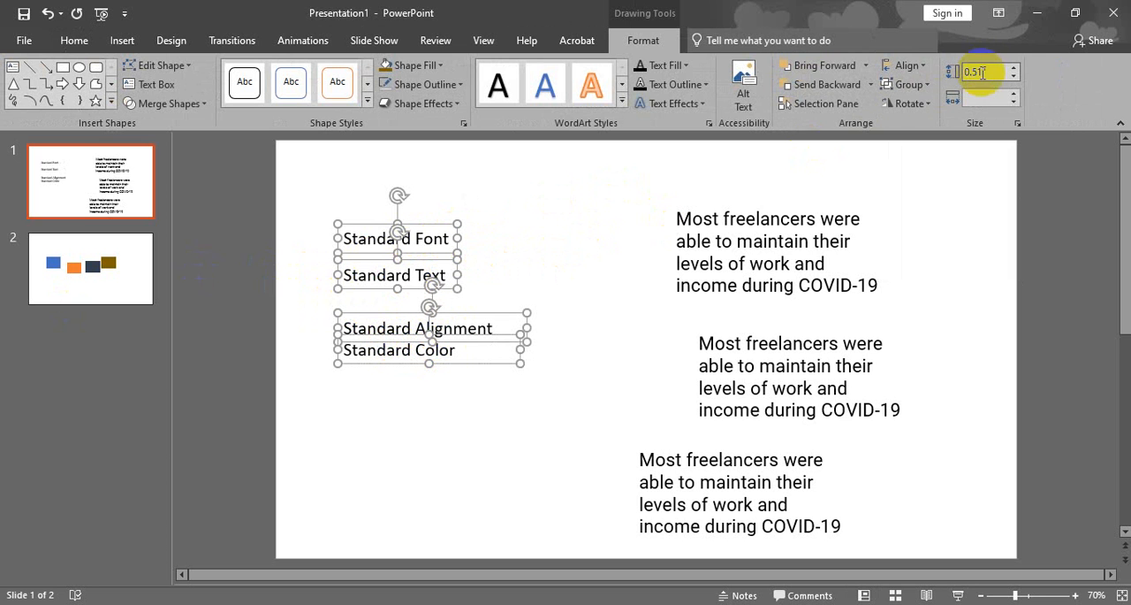
click(910, 66)
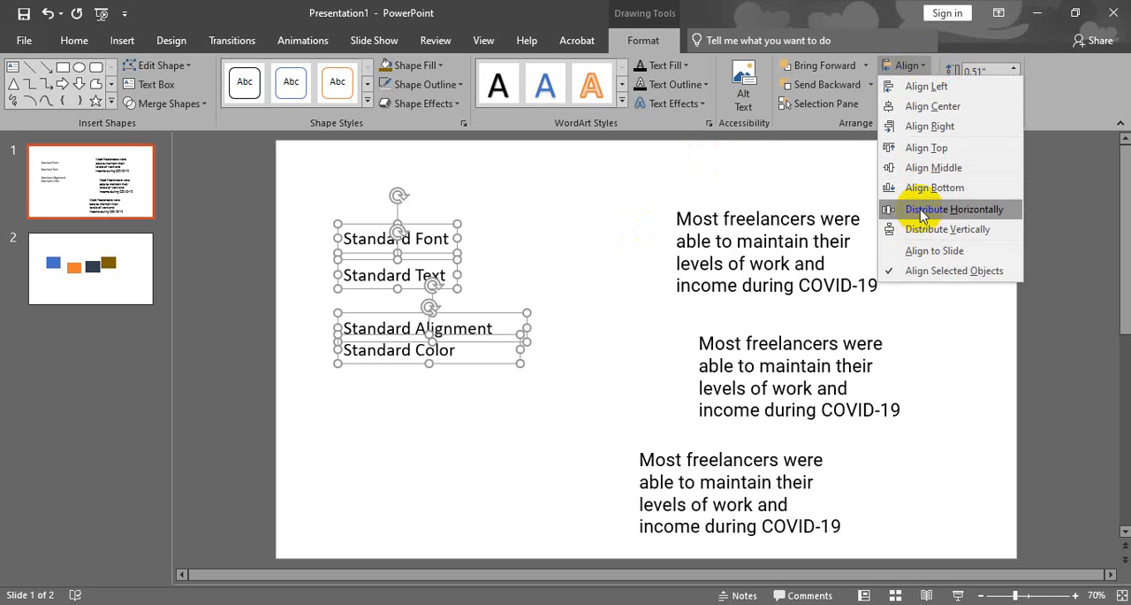
click(947, 230)
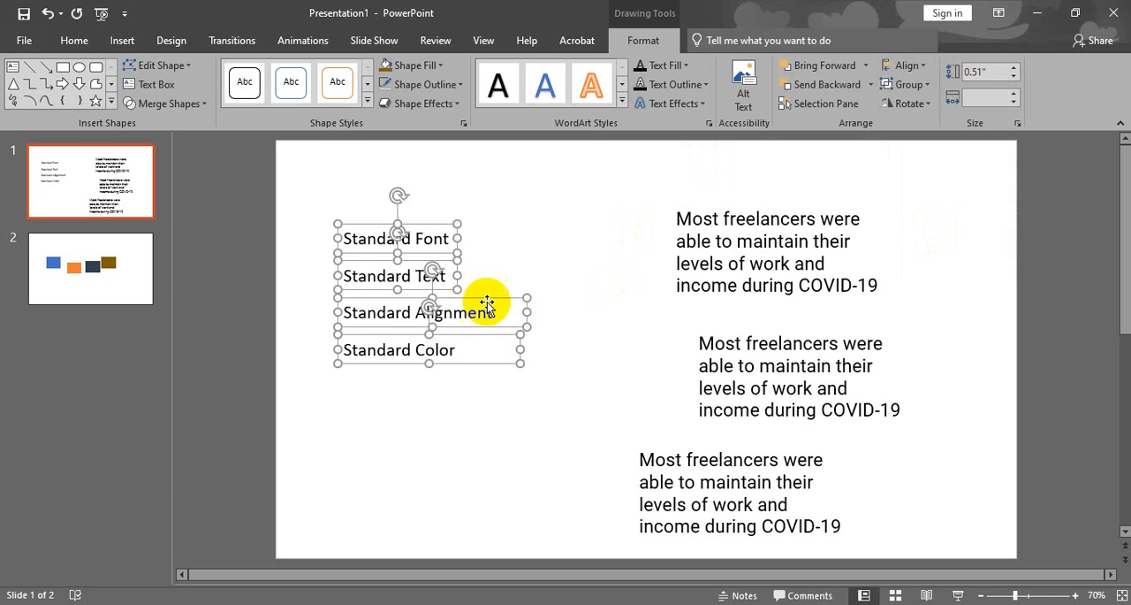
click(566, 298)
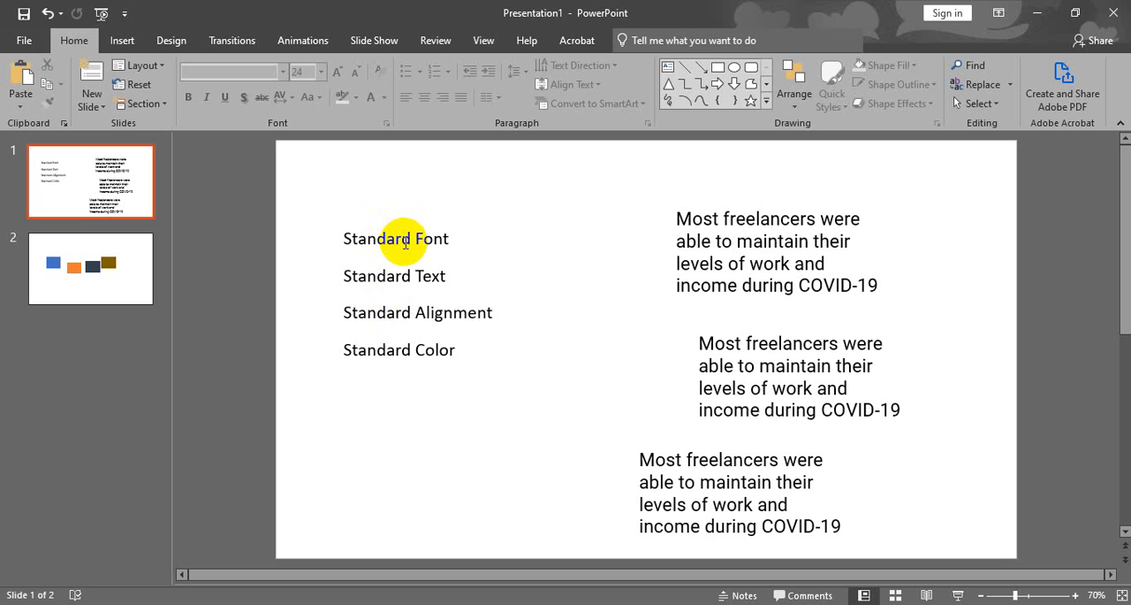
Move the lowest and the topmost freelancers paragraphs slightly up and to the left.
click(674, 460)
drag(687, 444, 665, 437)
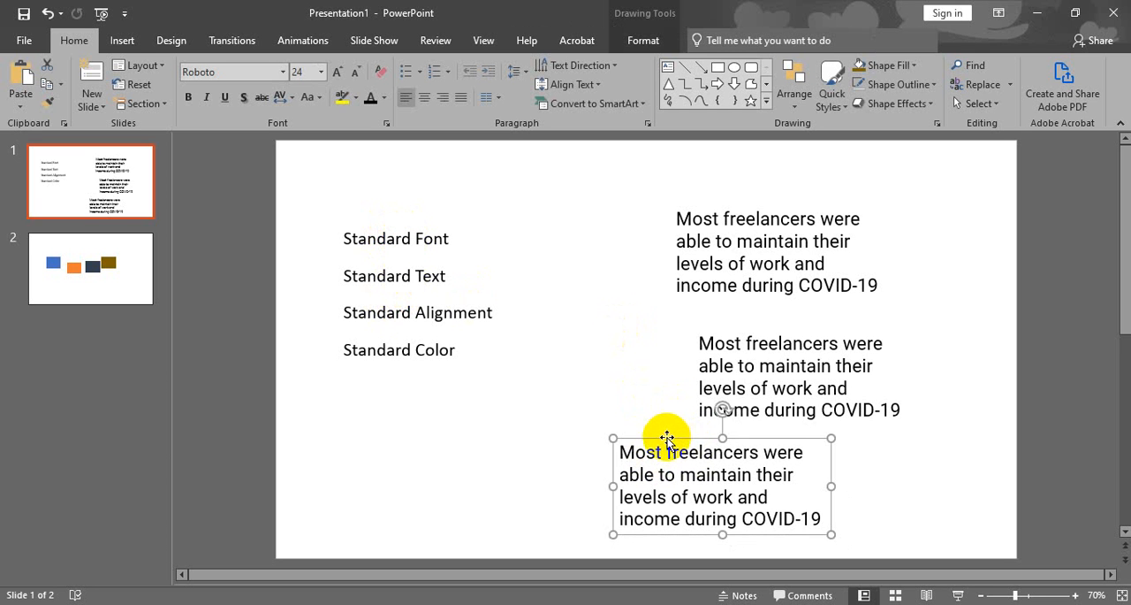
click(764, 243)
mouse_move(798, 210)
mouse_down()
mouse_move(799, 194)
mouse_move(787, 209)
mouse_up()
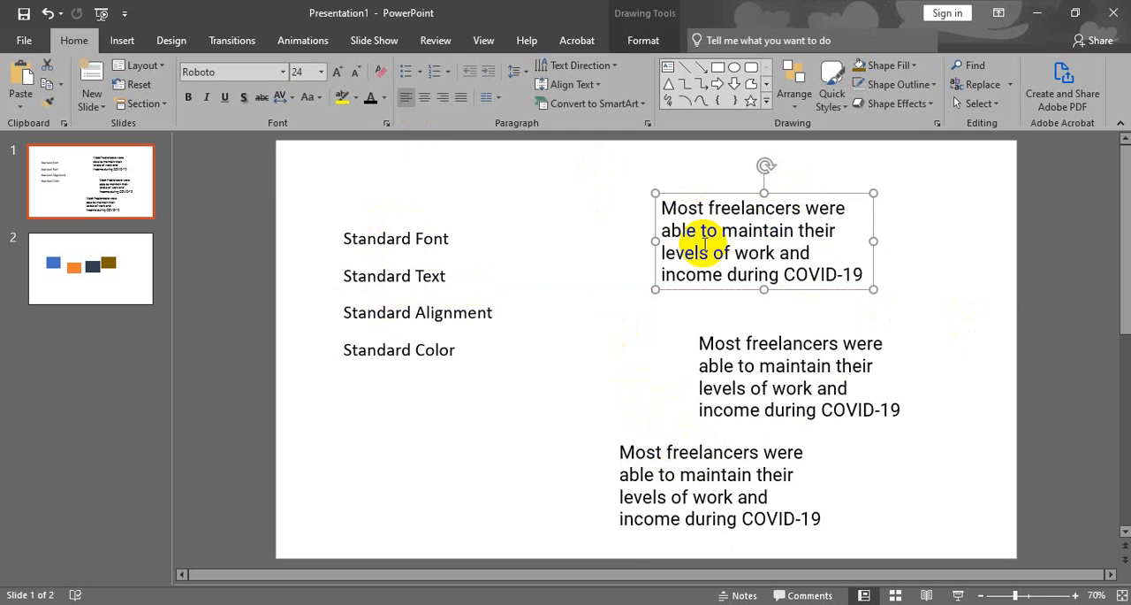
Try centered and right text alignment on the topmost freelancers paragraph, followed by Justify.
click(425, 97)
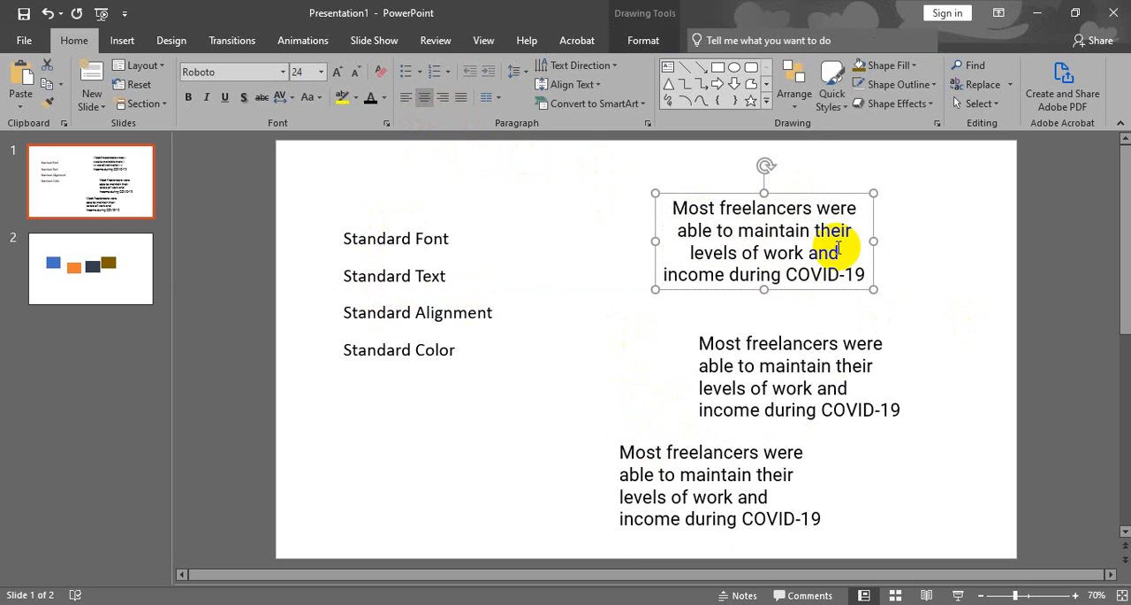
click(446, 94)
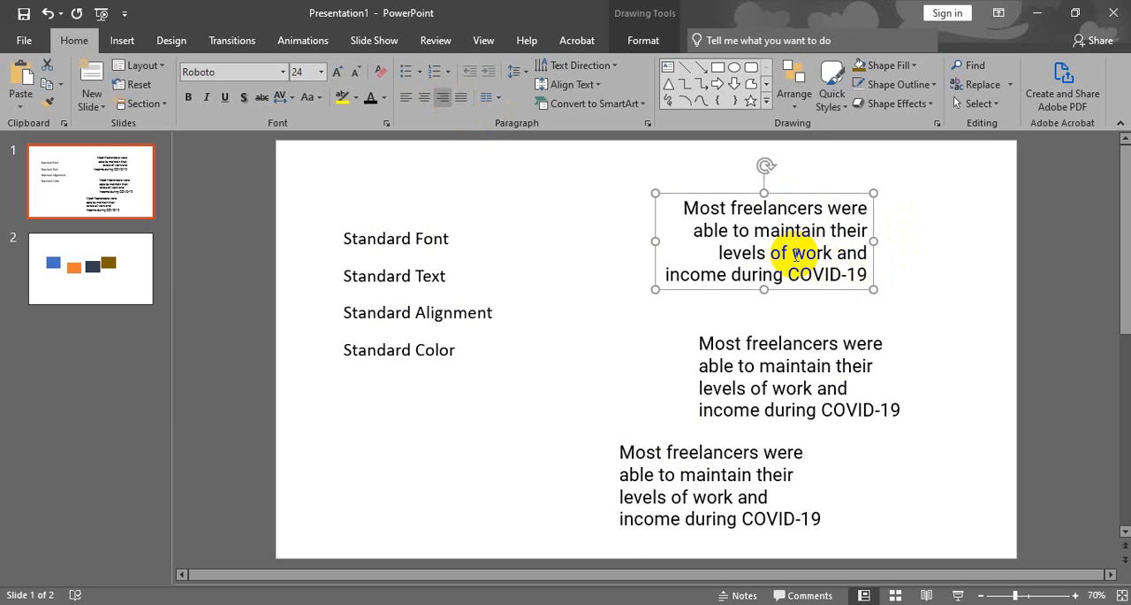
click(461, 98)
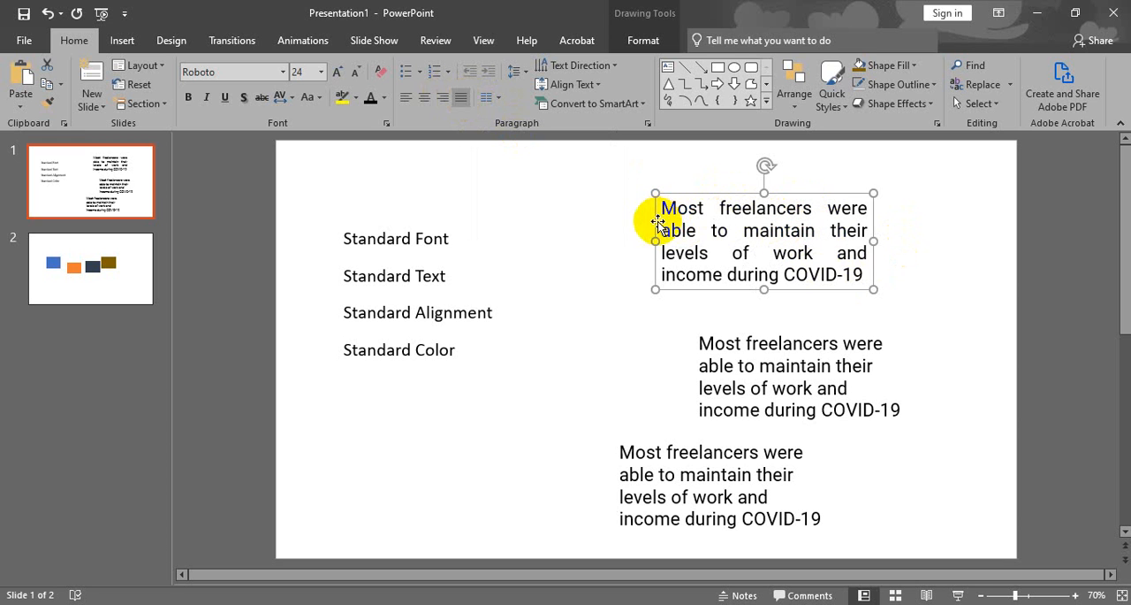
Highlight gaps between words in the justified top paragraph to examine the word spacing.
drag(704, 212, 718, 210)
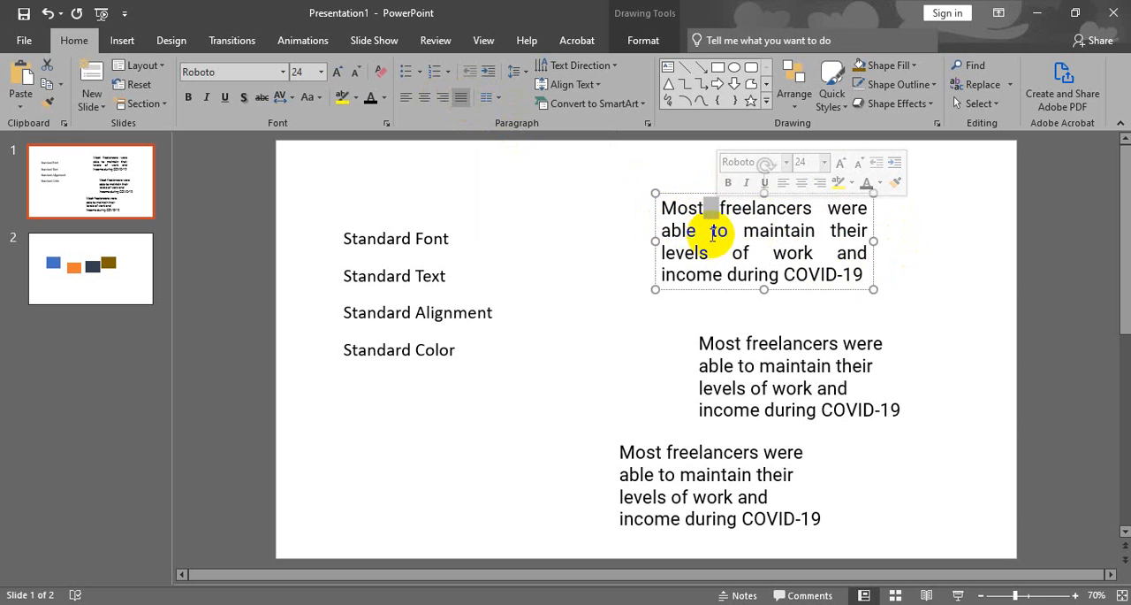
drag(713, 253, 758, 256)
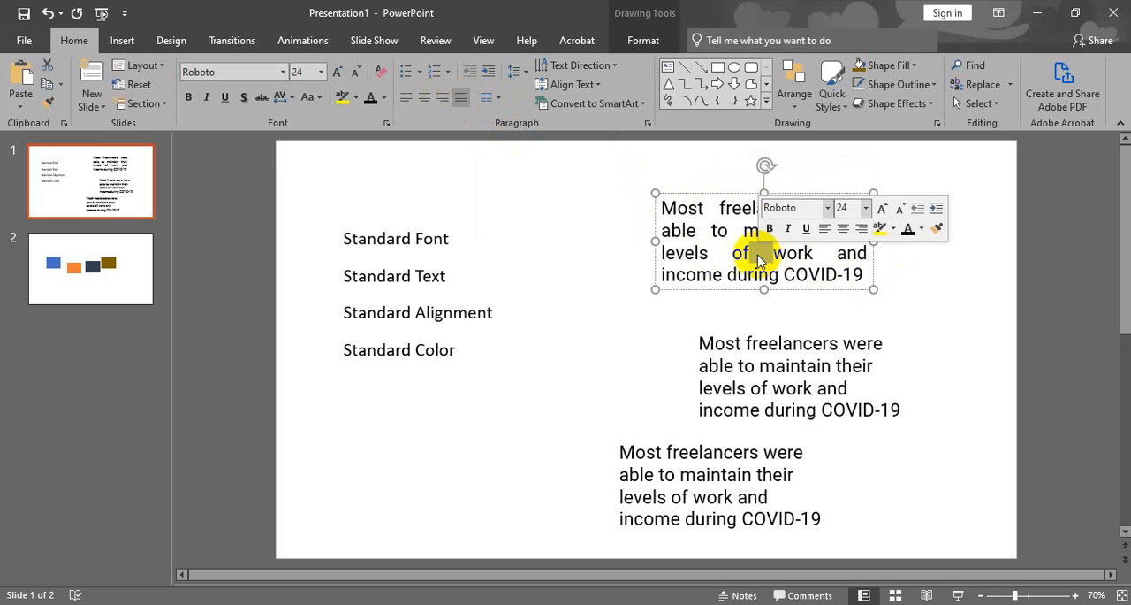
click(759, 255)
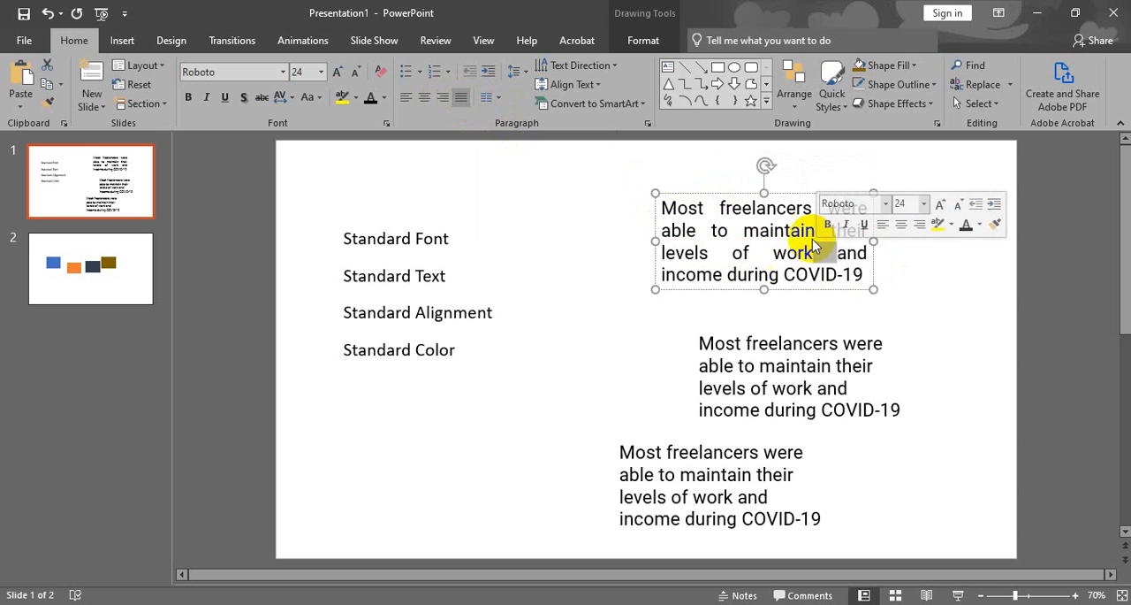
Widen the top paragraph's text box to about 4.72" and move it slightly down and to the left.
click(872, 246)
drag(873, 245, 893, 242)
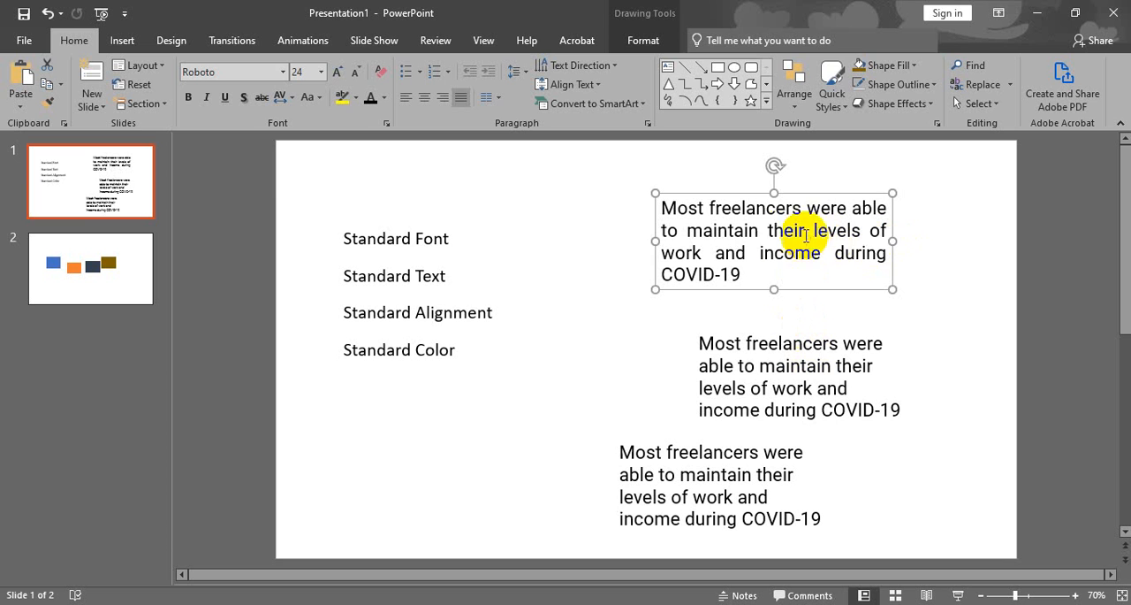
drag(896, 241, 920, 238)
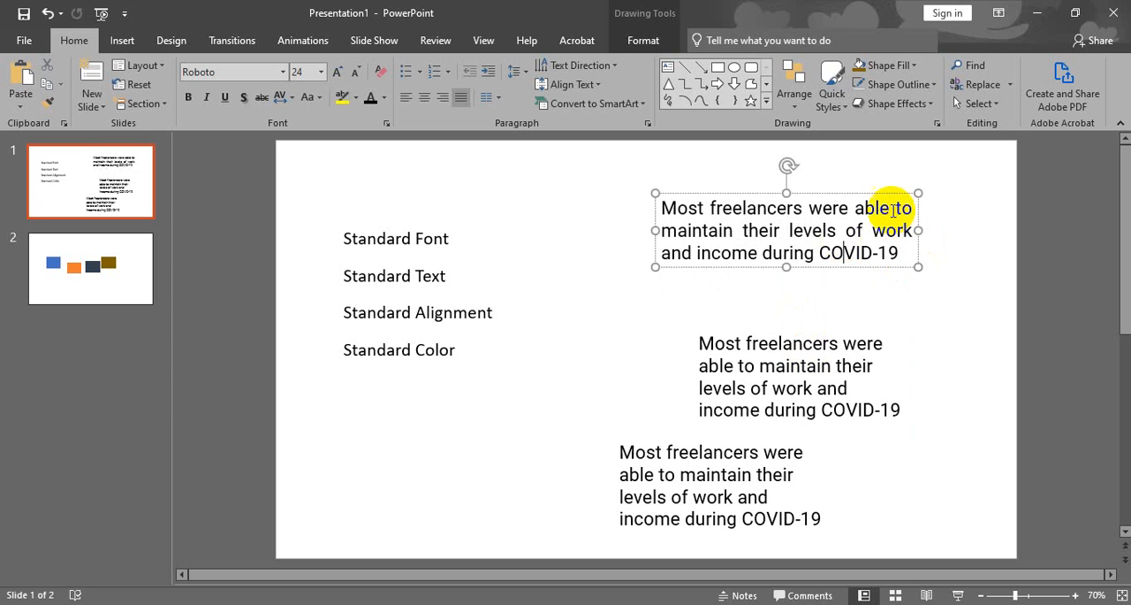
mouse_move(878, 193)
mouse_down()
mouse_move(821, 197)
mouse_move(871, 203)
mouse_move(865, 209)
mouse_up()
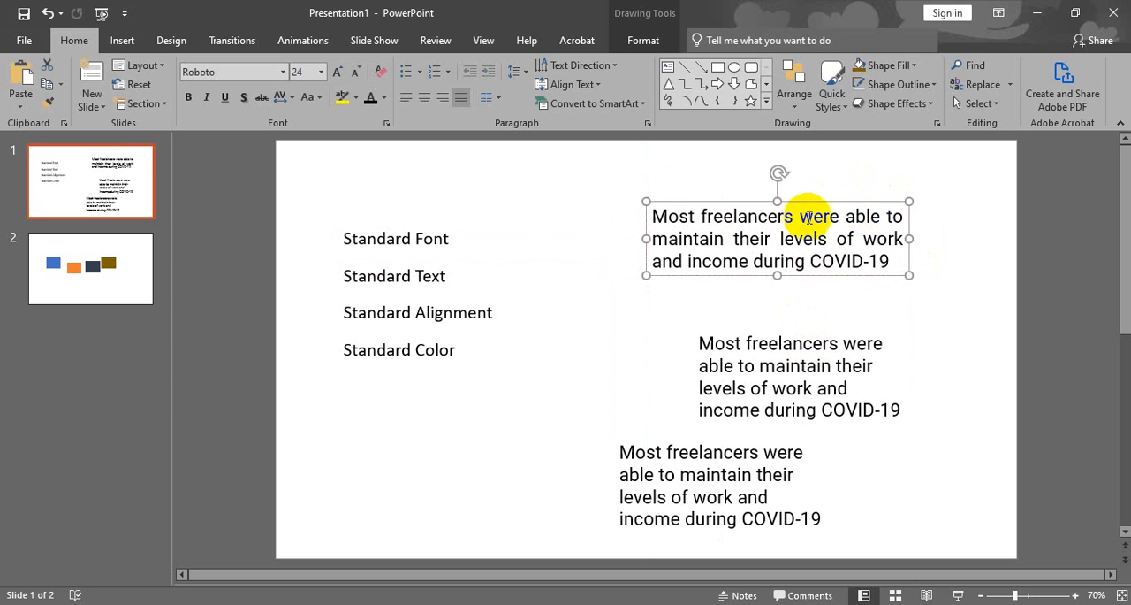
Run the top paragraph's text through centered, right and justified alignment, ending with left alignment.
click(424, 97)
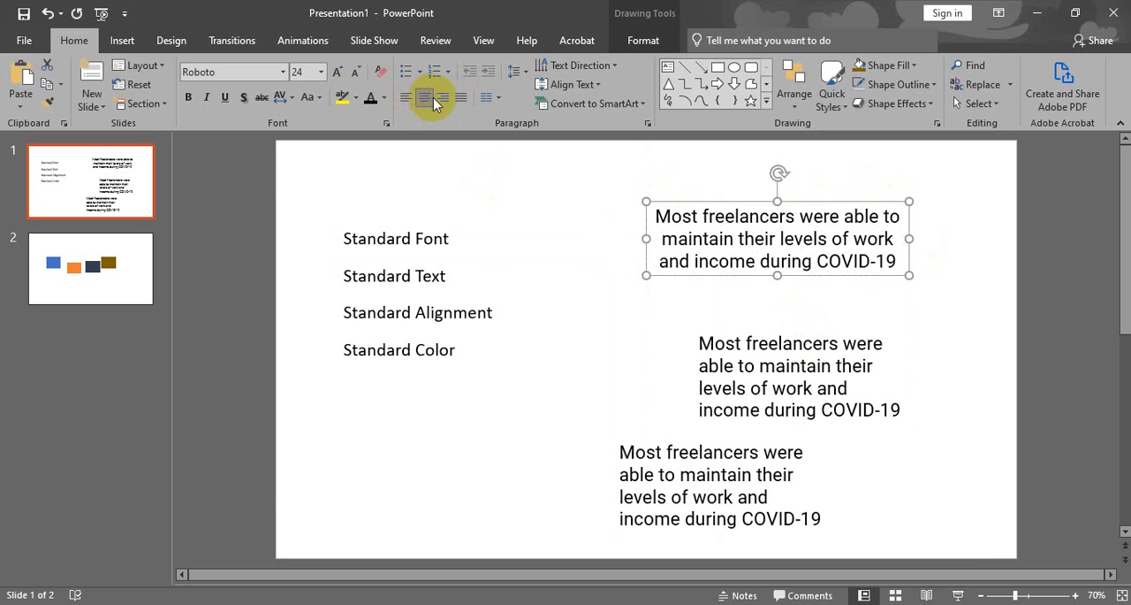
click(445, 99)
click(460, 97)
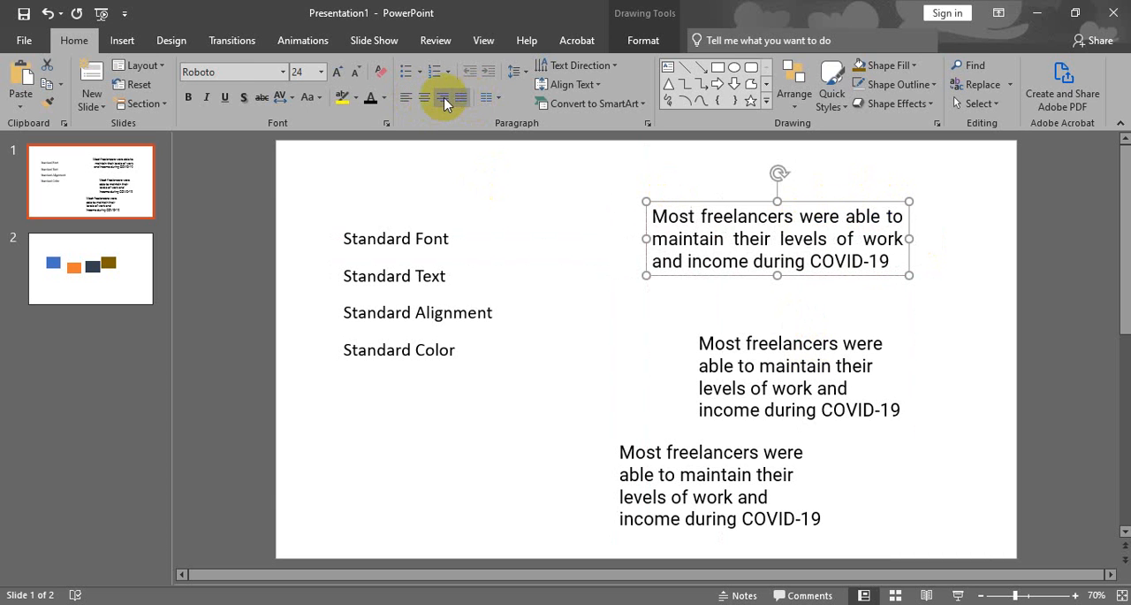
click(406, 99)
Go through the four Standard labels one by one to examine their text alignment.
click(374, 239)
click(404, 274)
click(412, 311)
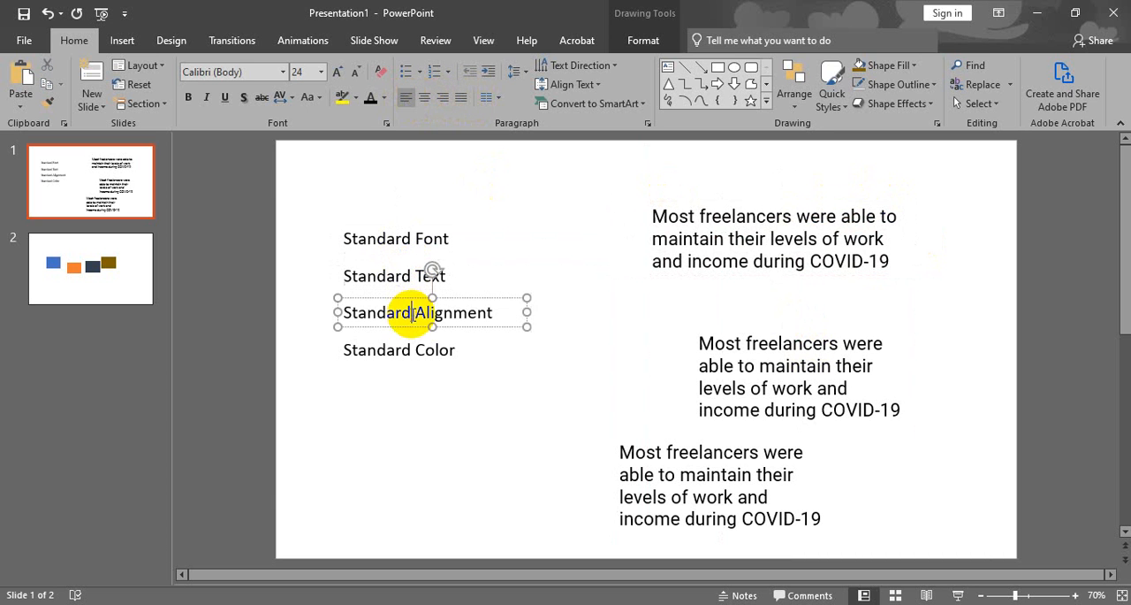
click(411, 351)
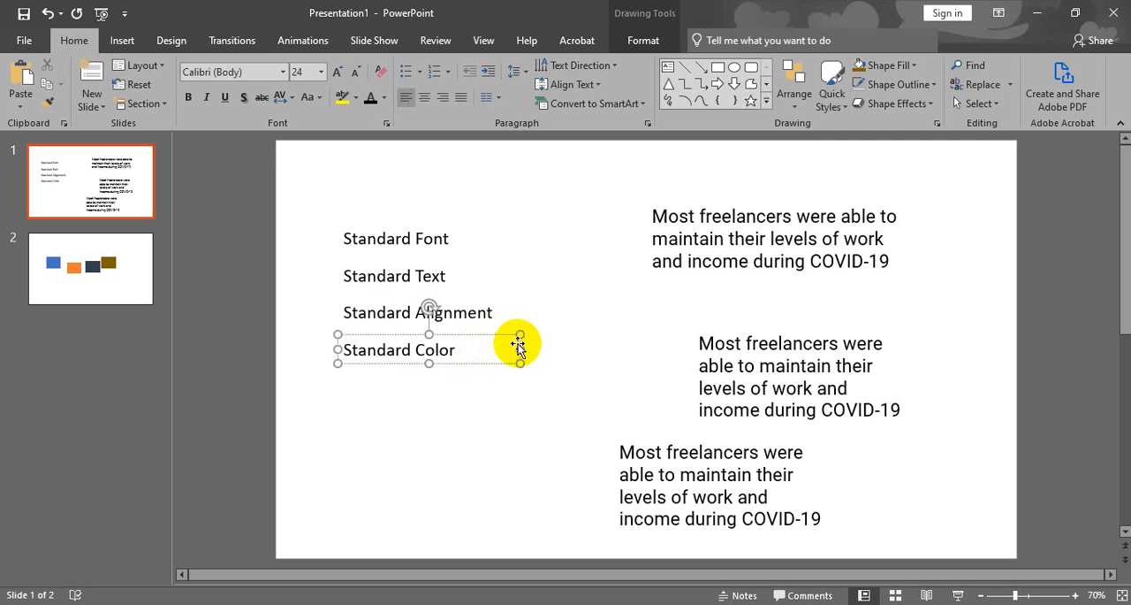
click(420, 236)
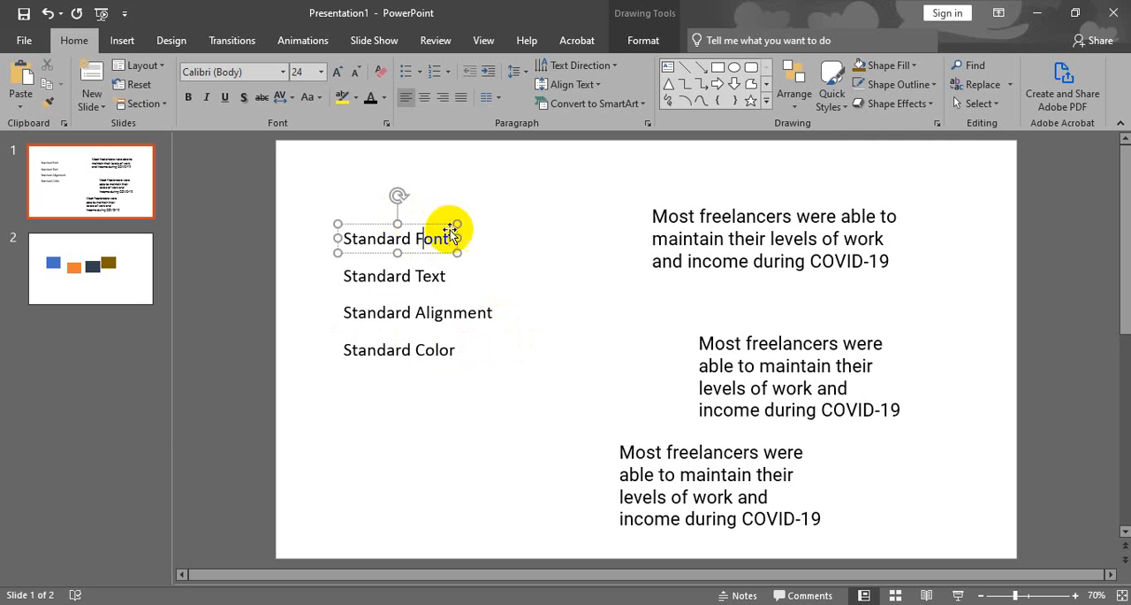
Justify the middle freelancers paragraph, widening its text box to about 4.72" and shifting it upward.
click(813, 388)
drag(775, 329, 762, 297)
click(460, 96)
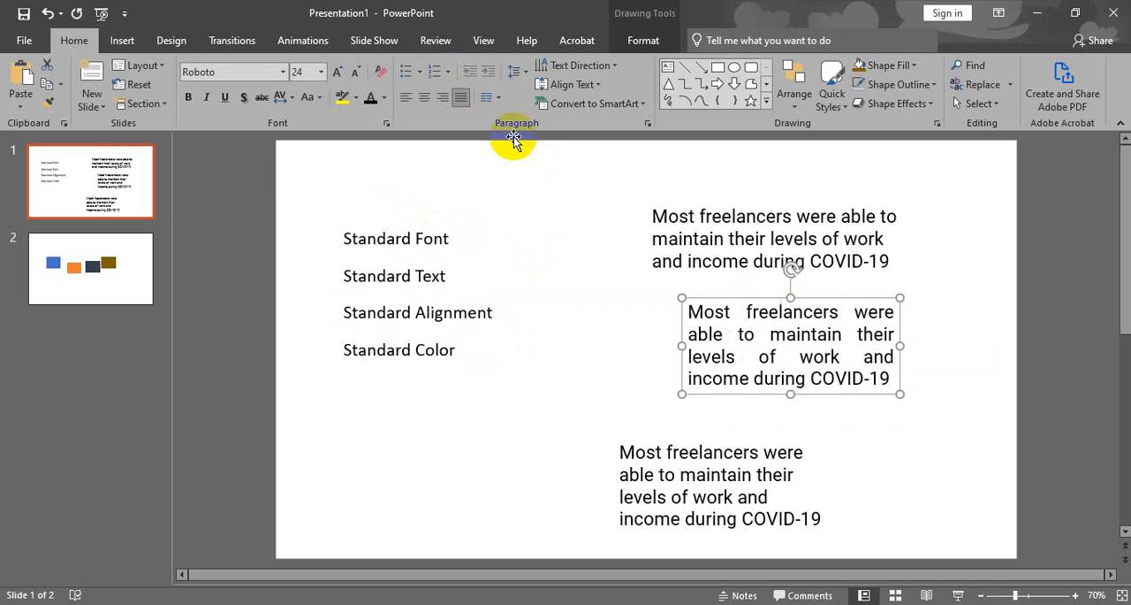
drag(902, 342, 945, 336)
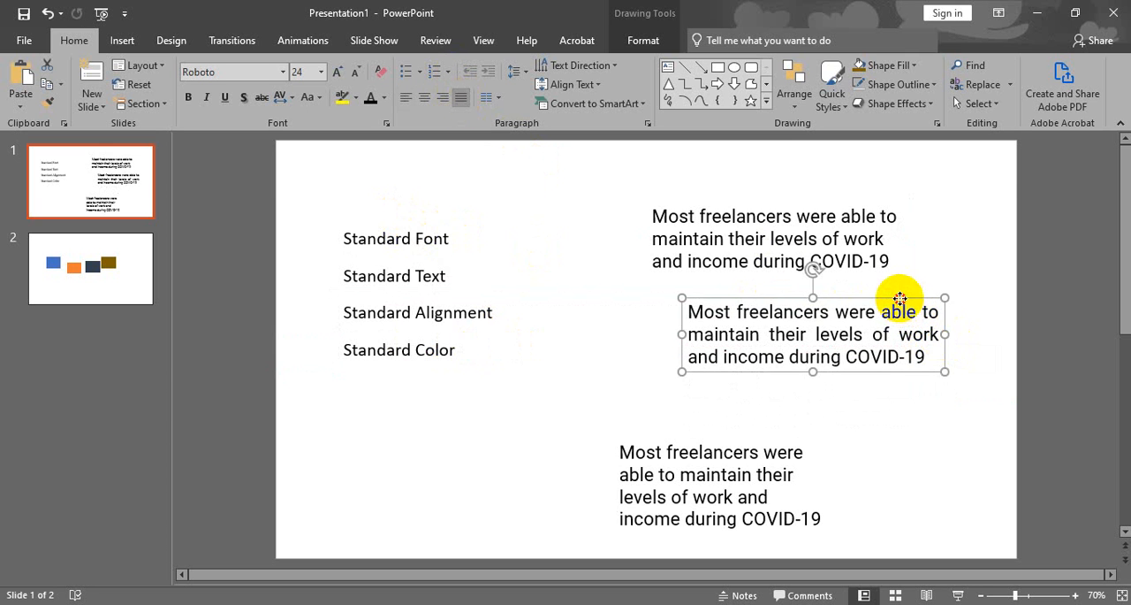
mouse_move(900, 299)
mouse_down()
mouse_move(821, 301)
mouse_move(895, 287)
mouse_up()
Widen the lowest freelancers paragraph's text box to about 4.72" and justify its text, placing it closer to the others.
click(753, 475)
click(761, 303)
click(770, 497)
drag(831, 486, 875, 475)
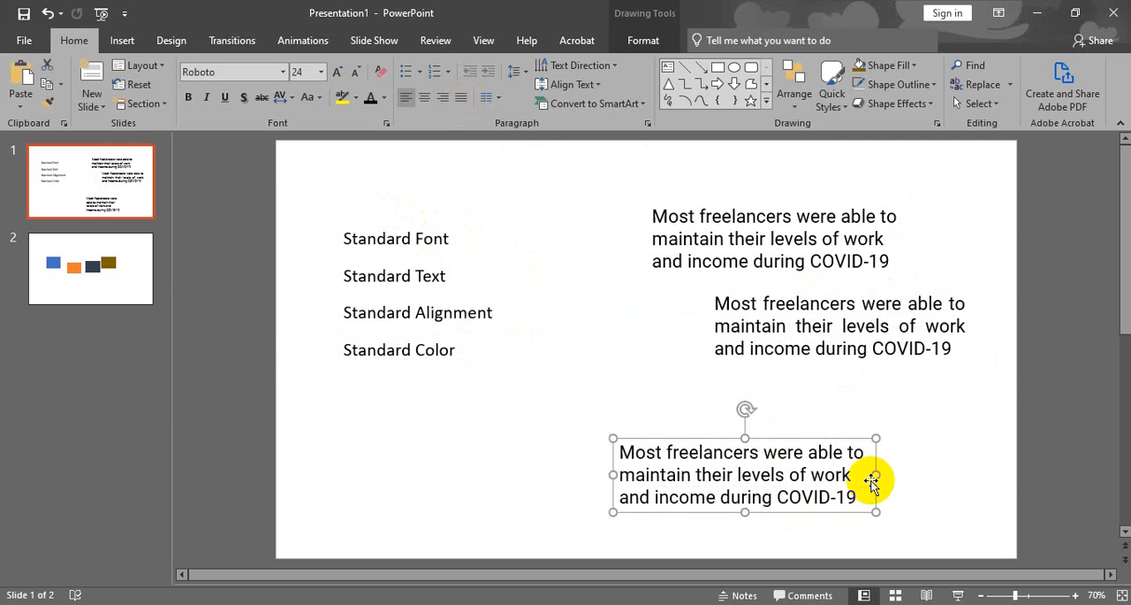
click(461, 97)
drag(846, 435, 798, 387)
Shift the top paragraph slightly to the left and bring all three freelancers paragraphs to a common left edge with Align Left.
click(716, 215)
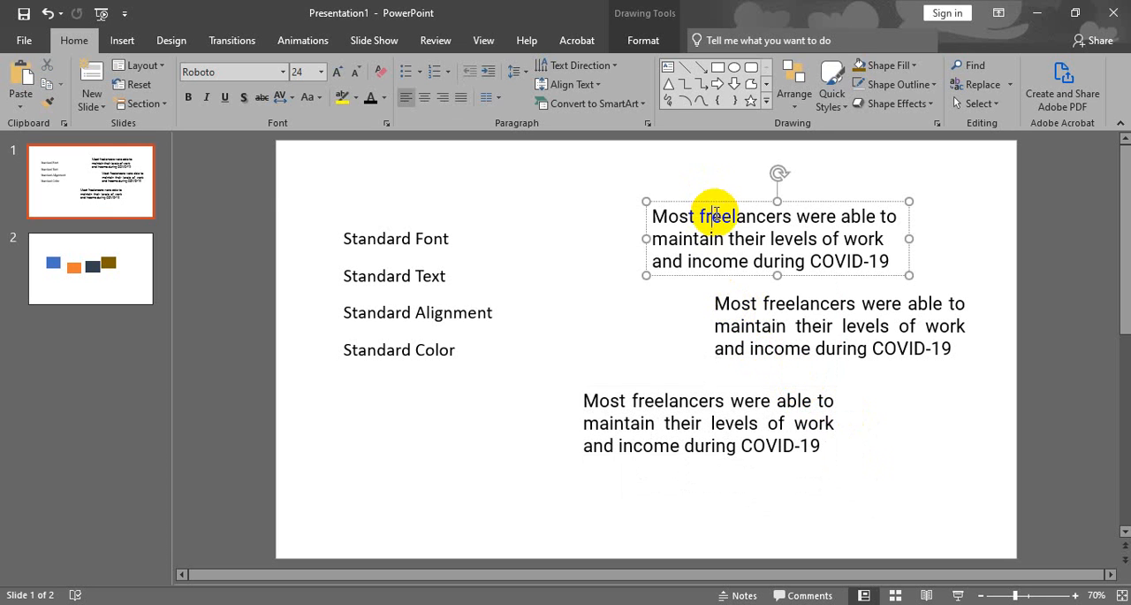
drag(721, 202, 705, 201)
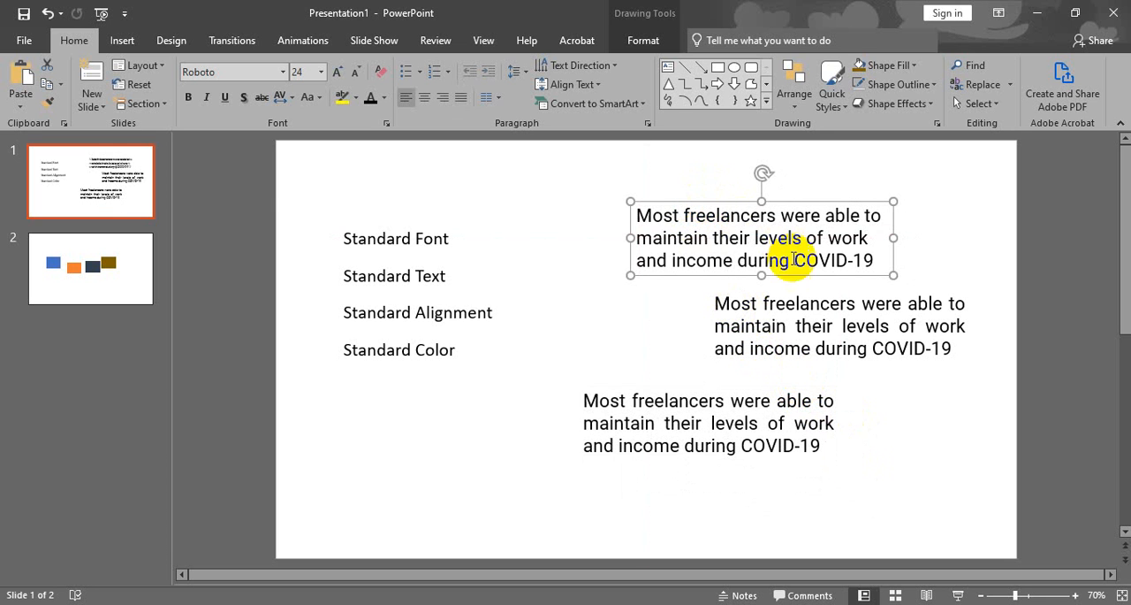
shift+click(802, 315)
shift+click(738, 402)
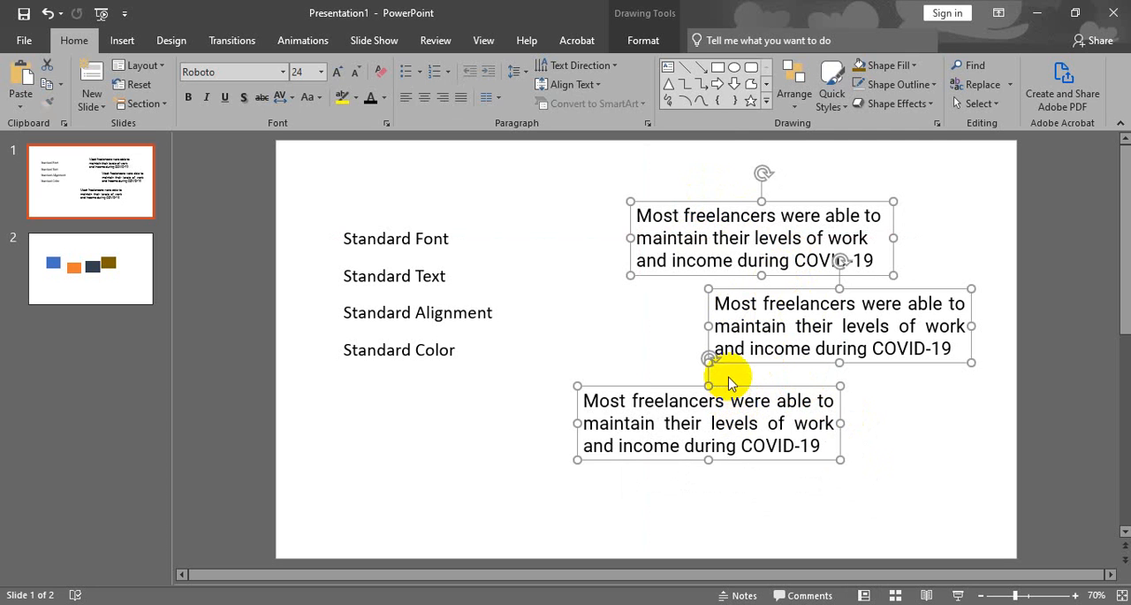
click(644, 40)
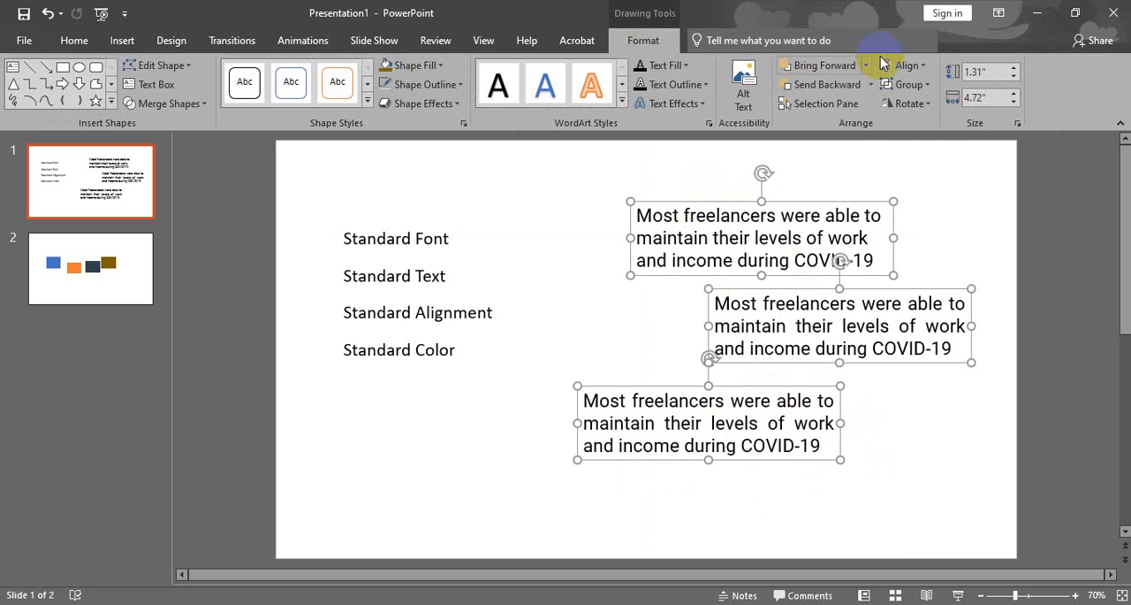
click(923, 68)
click(925, 86)
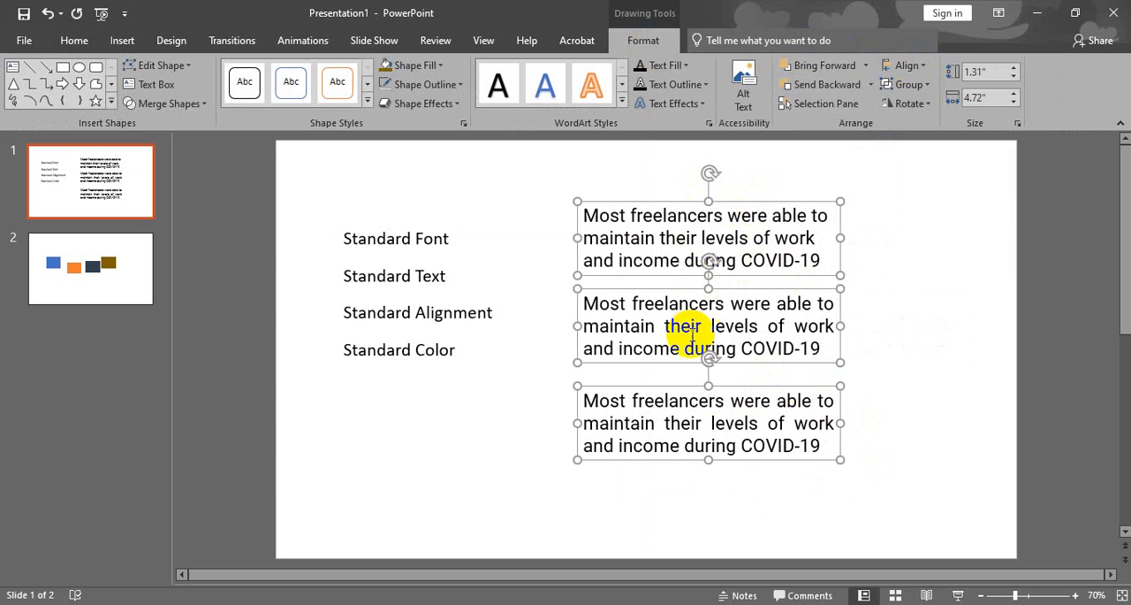
Try Align Right on the three selected paragraphs and reapply Align Left.
click(913, 70)
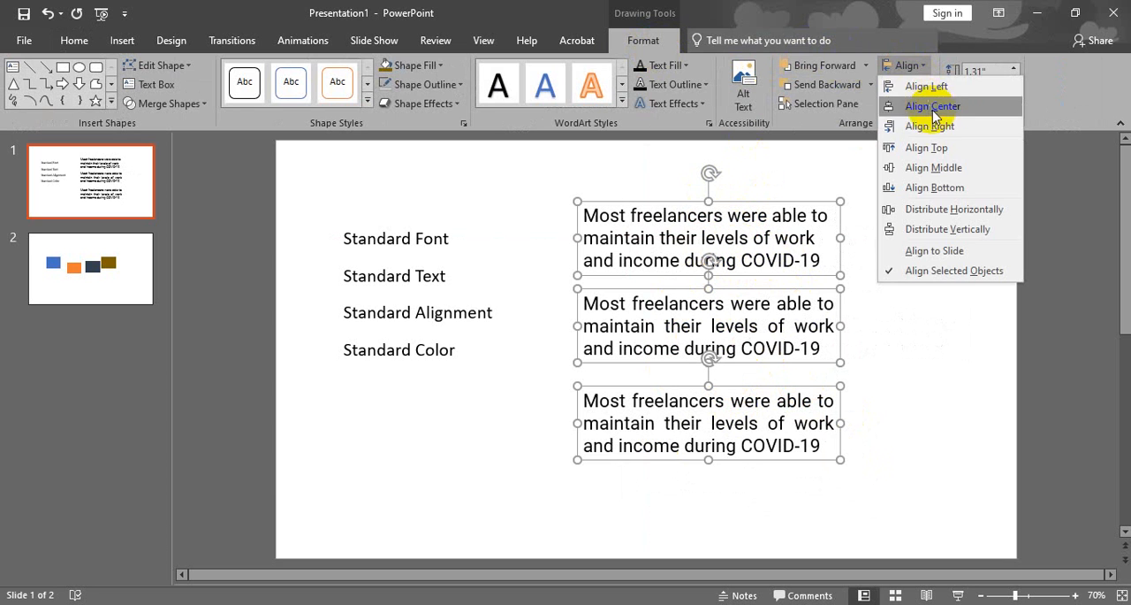
click(935, 124)
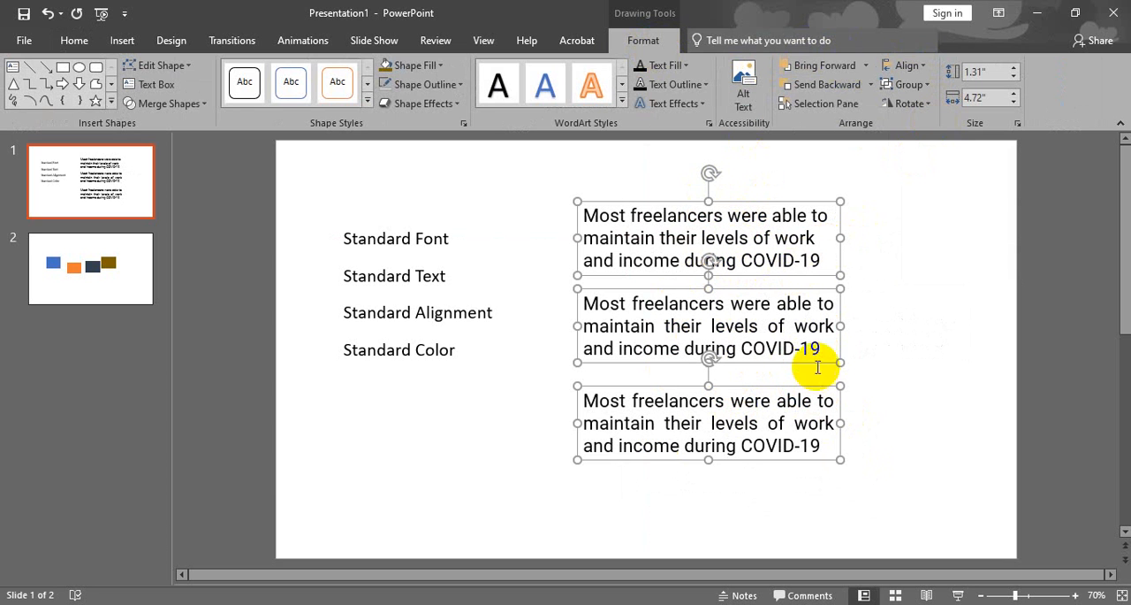
click(905, 66)
click(901, 86)
Space the three freelancers paragraphs evenly with Distribute Vertically and open slide 2.
click(905, 66)
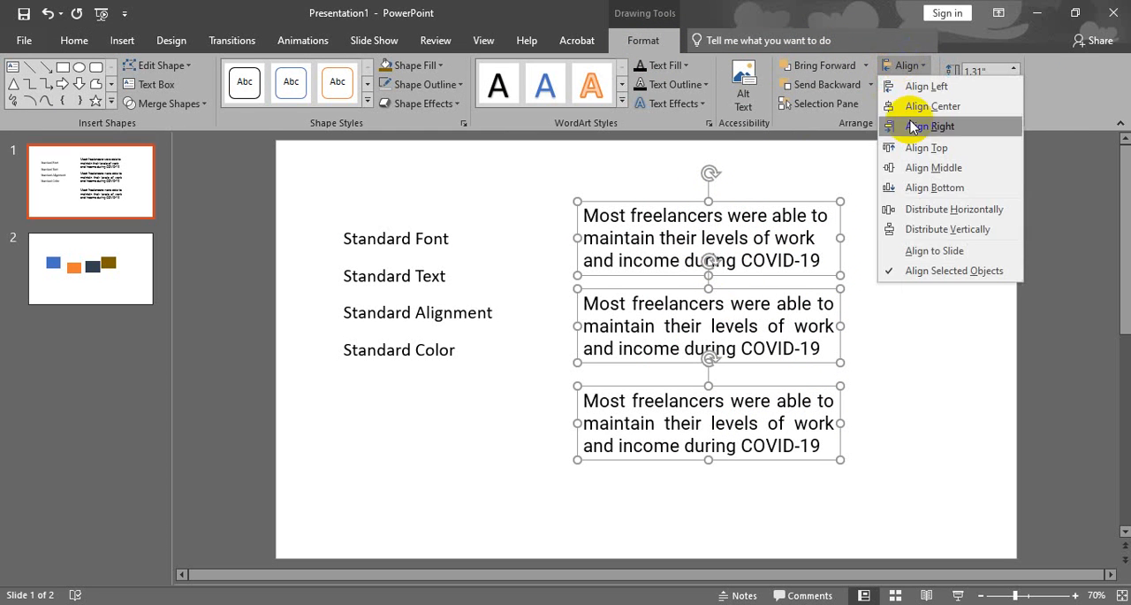
click(940, 230)
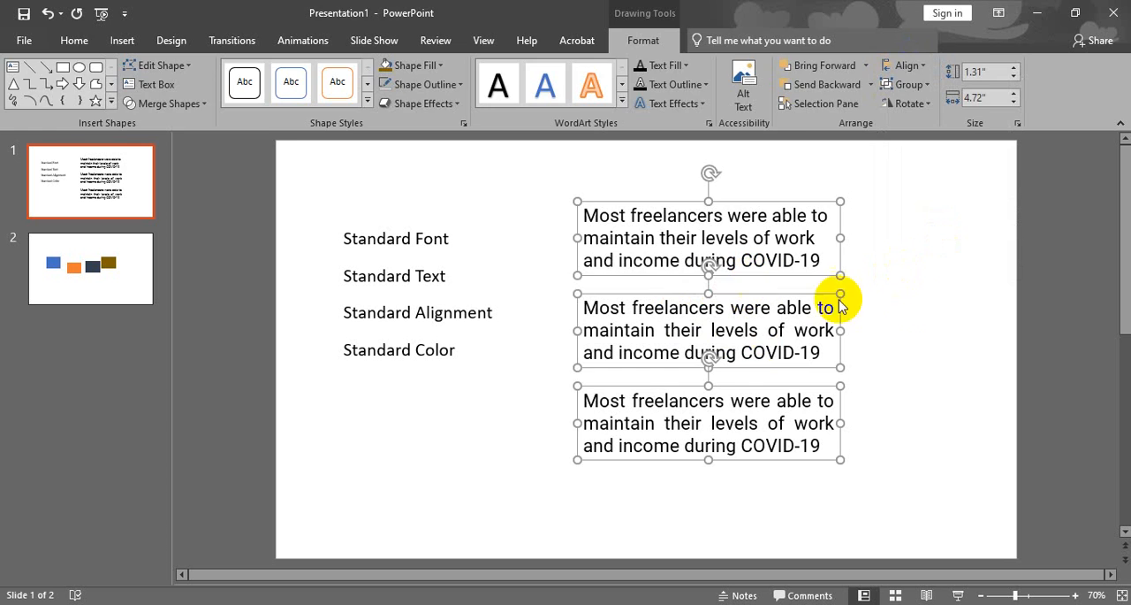
click(916, 299)
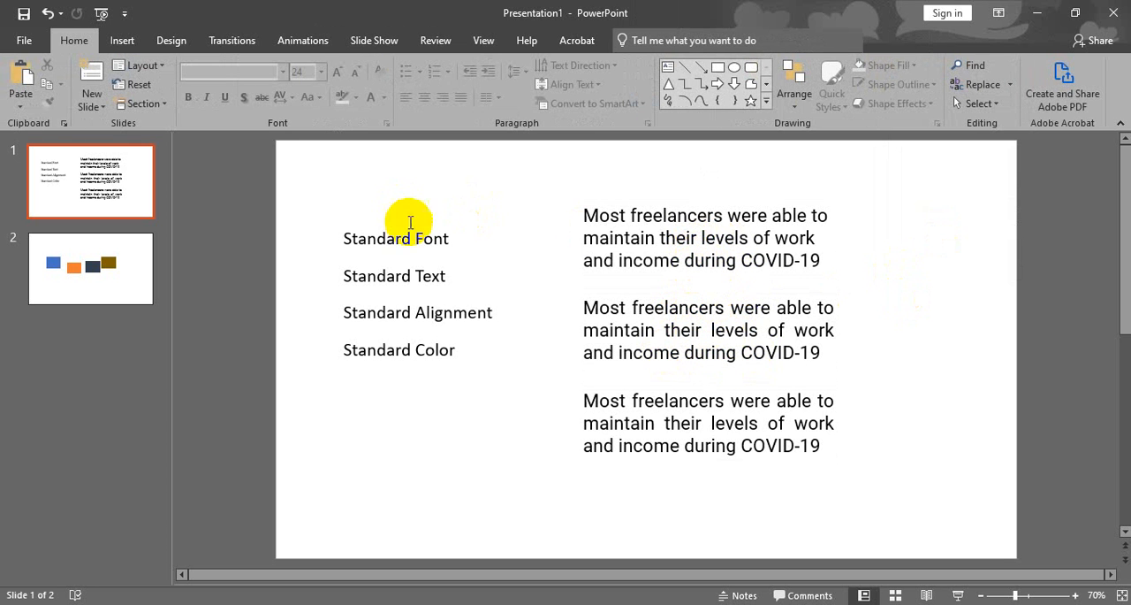
click(97, 261)
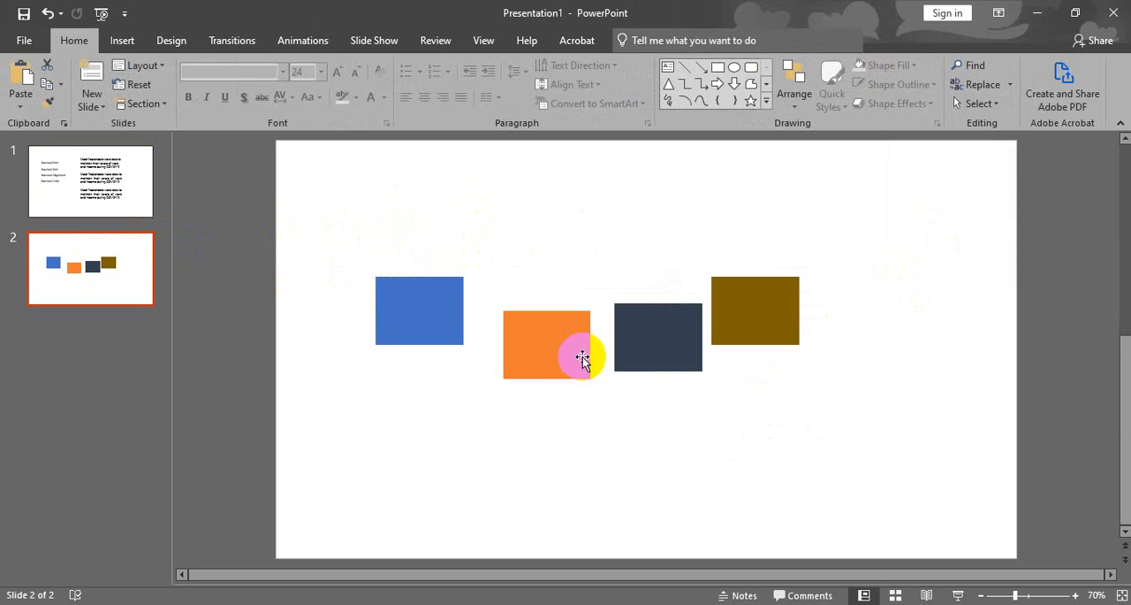
Move the orange, dark blue and brown rectangles by hand to staggered positions with uneven gaps between them.
drag(547, 333, 538, 327)
drag(663, 335, 662, 323)
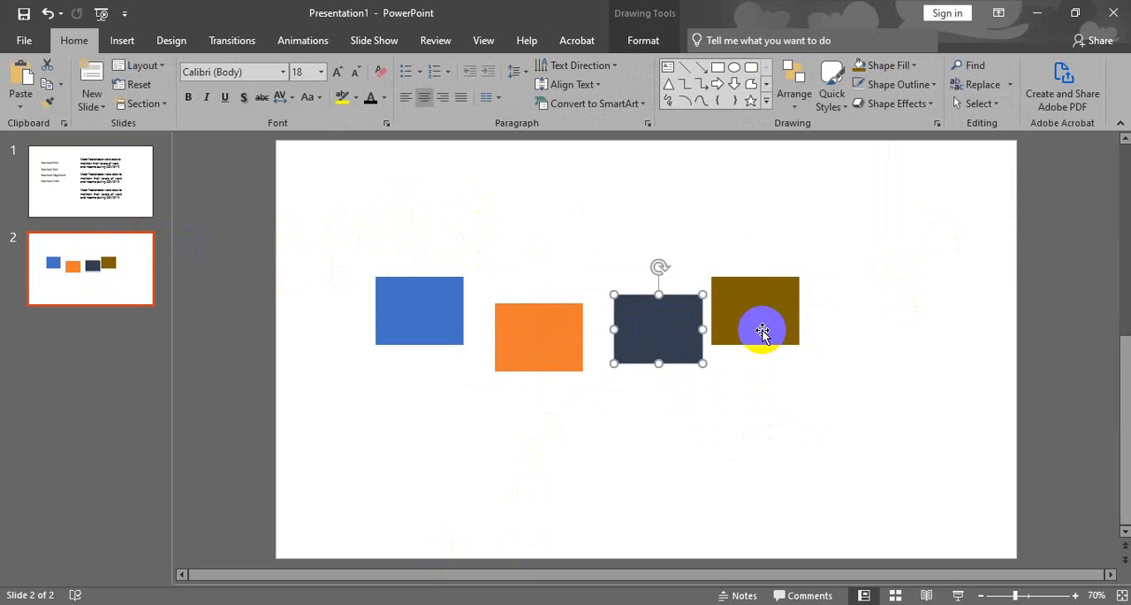
drag(763, 324, 798, 323)
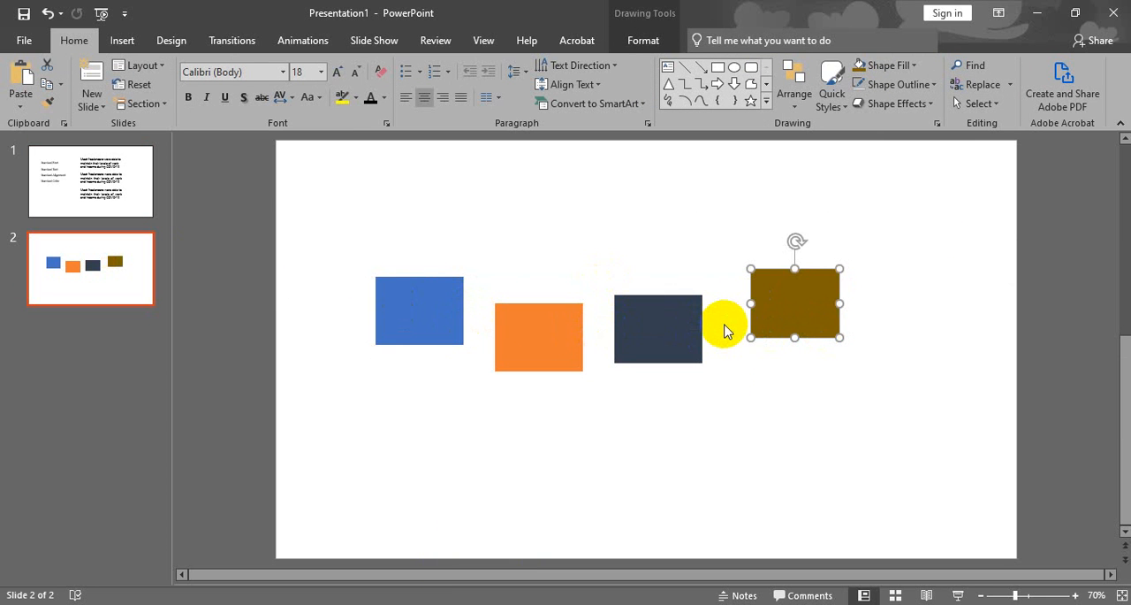
mouse_move(798, 313)
mouse_down()
mouse_move(829, 298)
mouse_move(778, 308)
mouse_up()
drag(665, 326, 682, 325)
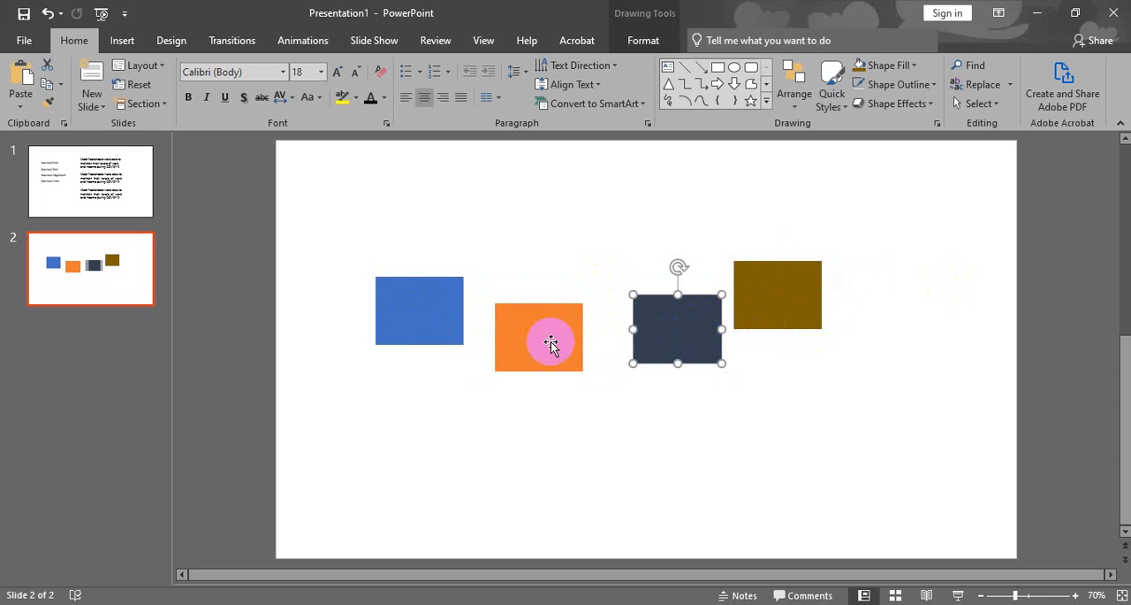
mouse_move(550, 343)
mouse_down()
mouse_move(559, 336)
mouse_move(531, 339)
mouse_up()
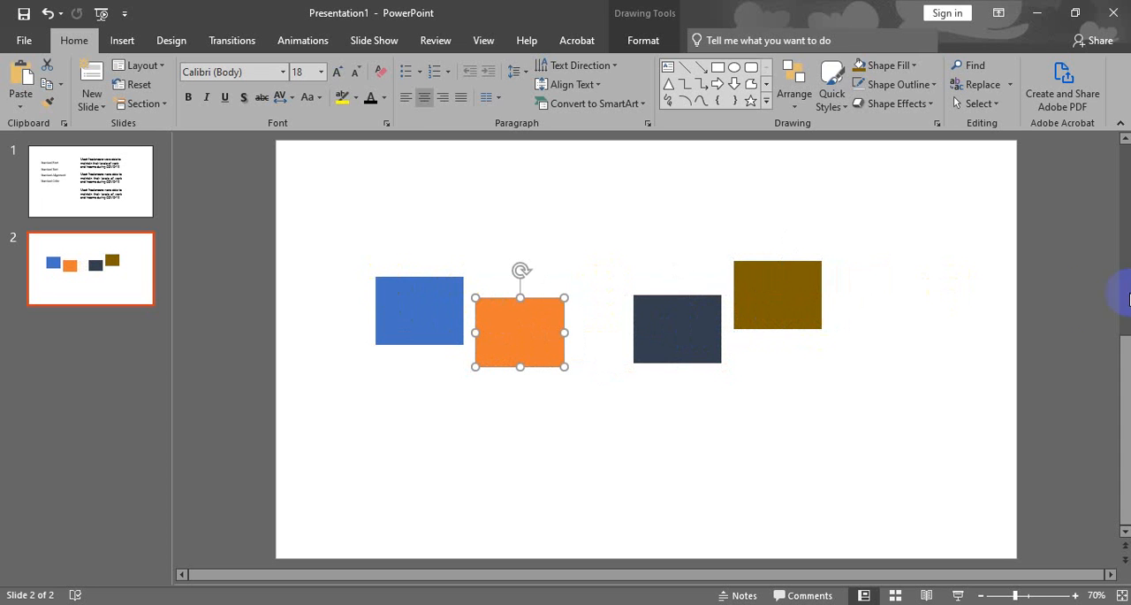
Select all four rectangles and space them evenly with Distribute Horizontally.
click(412, 309)
shift+click(537, 329)
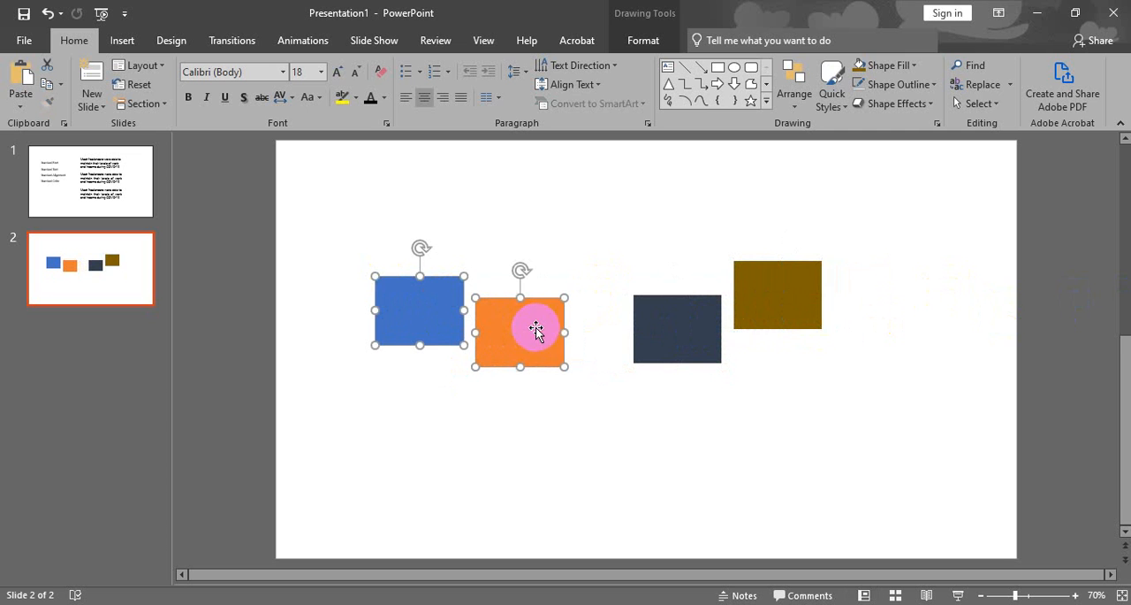
shift+click(685, 325)
shift+click(810, 302)
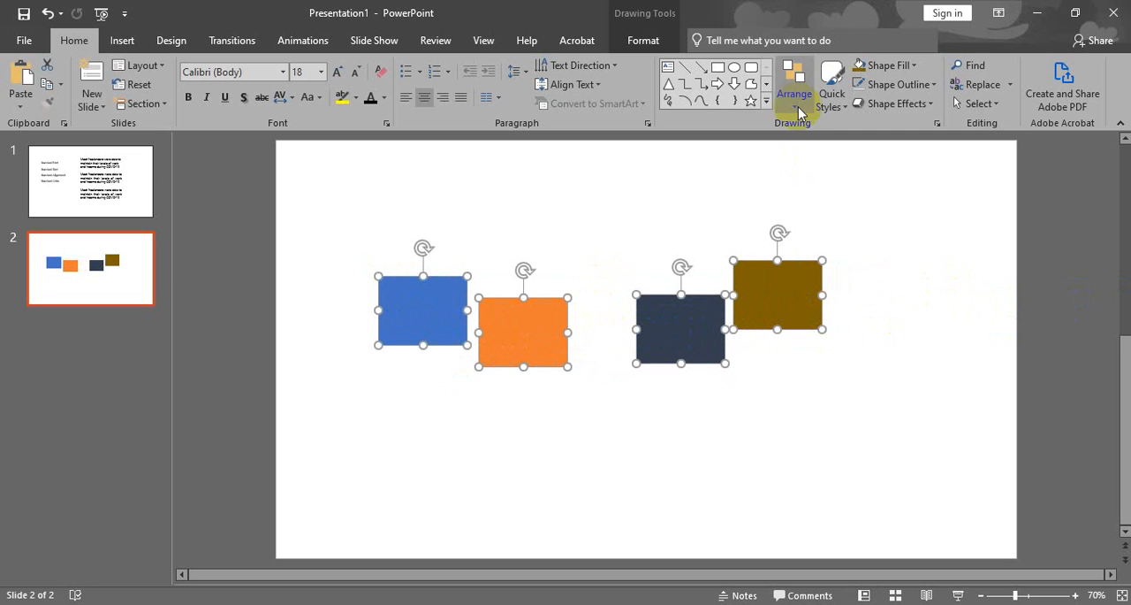
click(661, 44)
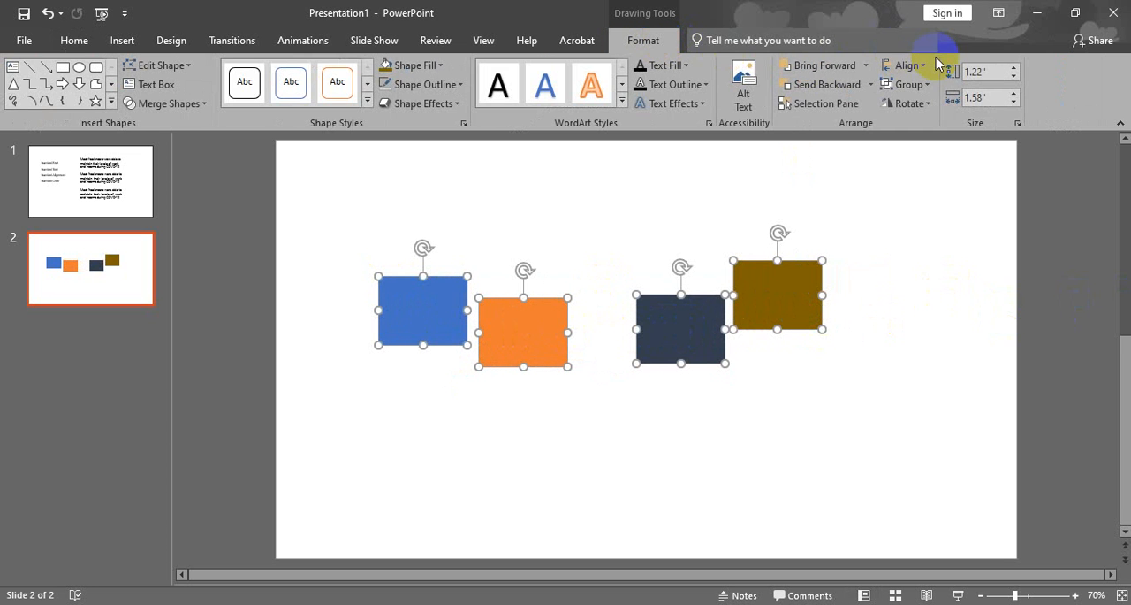
click(906, 68)
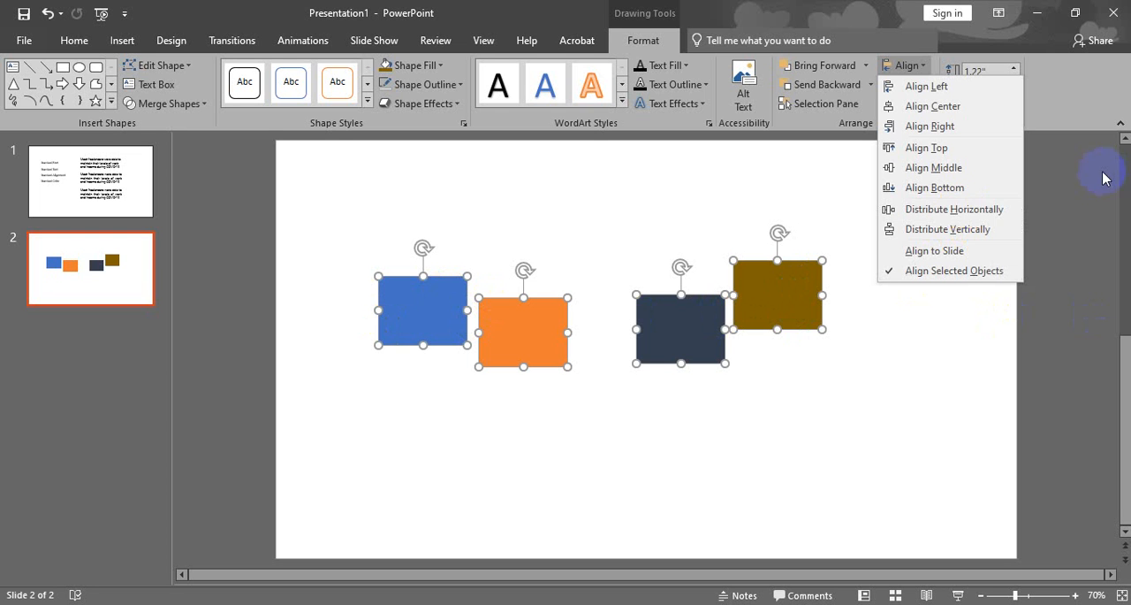
click(964, 215)
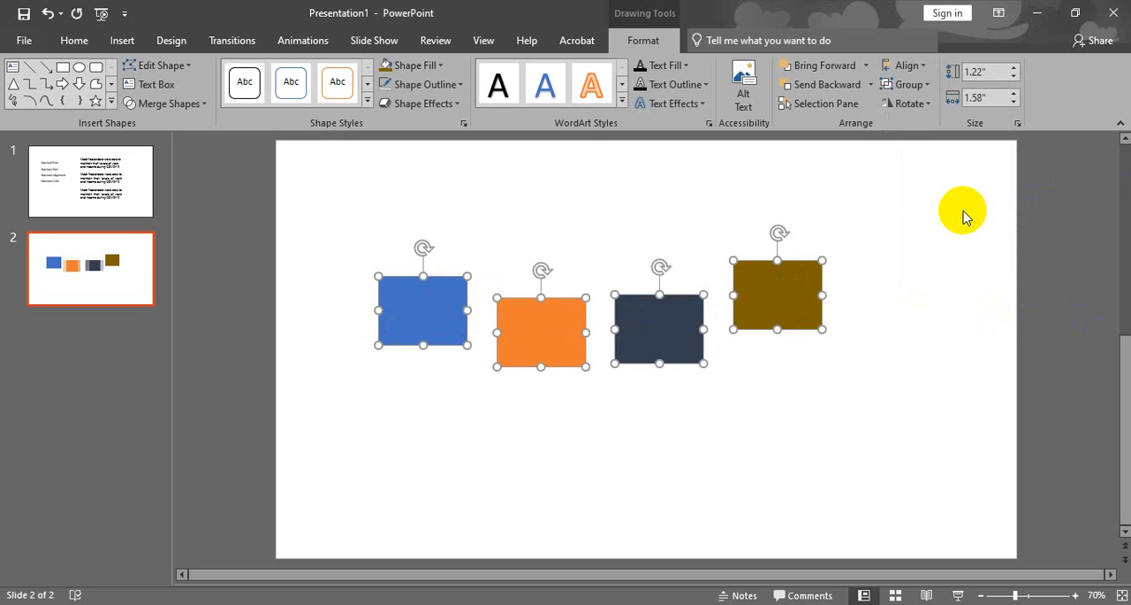
Line up all four coloured rectangles in one row with Align Middle and clear the selection.
click(740, 416)
click(445, 320)
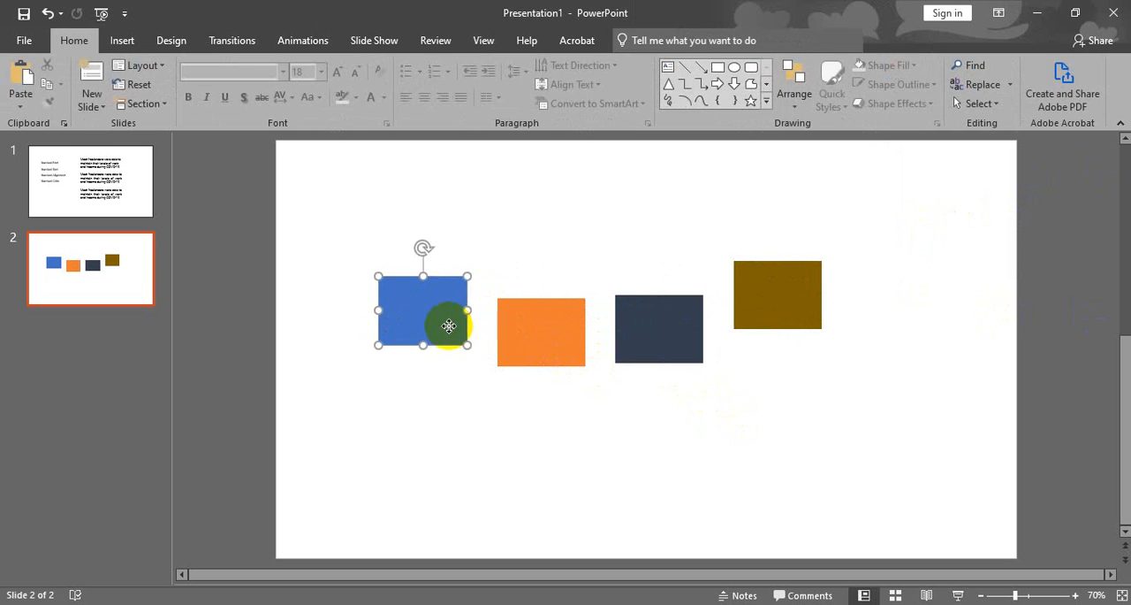
click(558, 317)
click(640, 321)
click(782, 318)
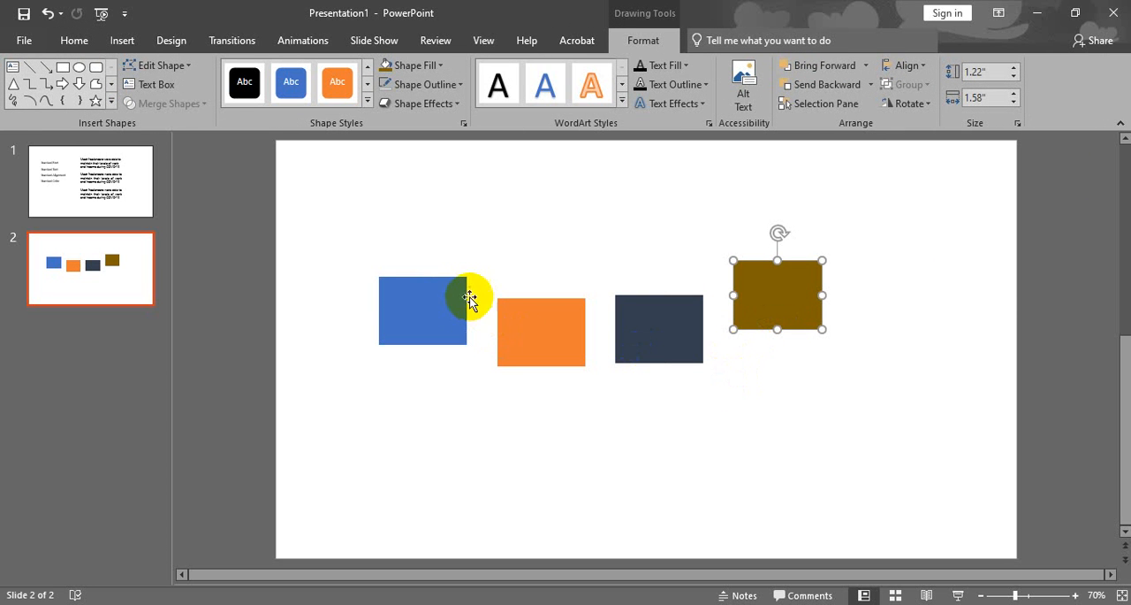
click(451, 300)
shift+click(513, 318)
shift+click(624, 325)
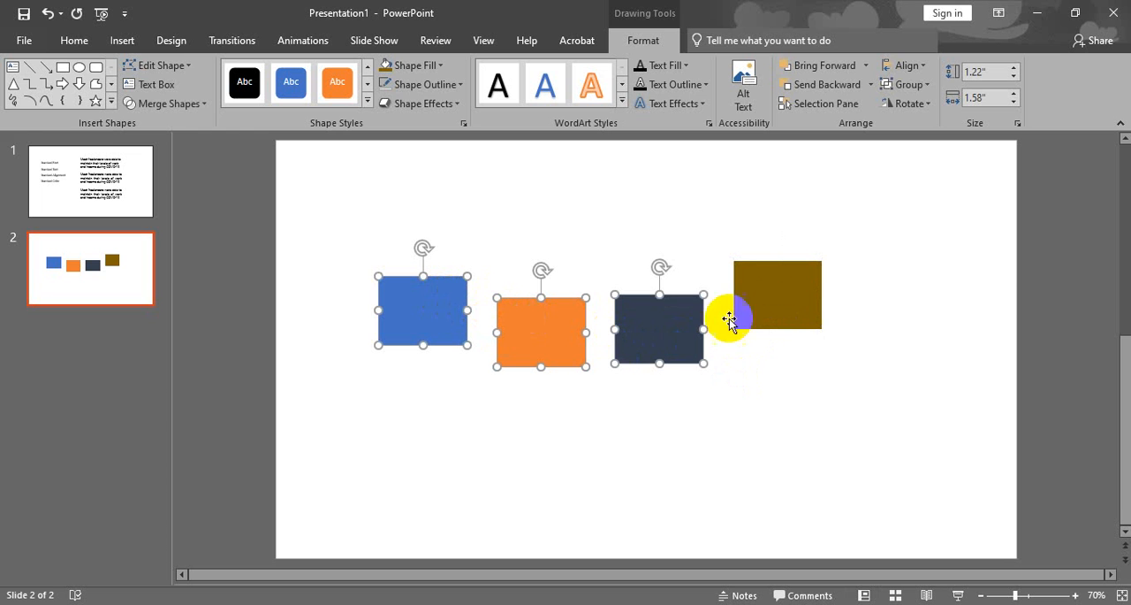
shift+click(774, 309)
click(909, 66)
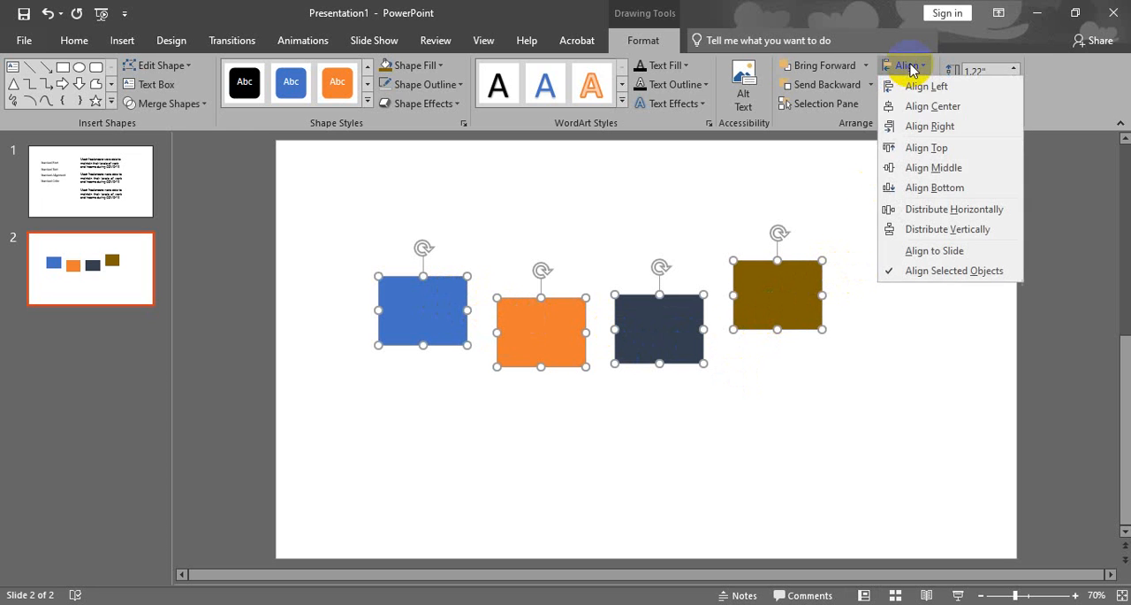
click(922, 168)
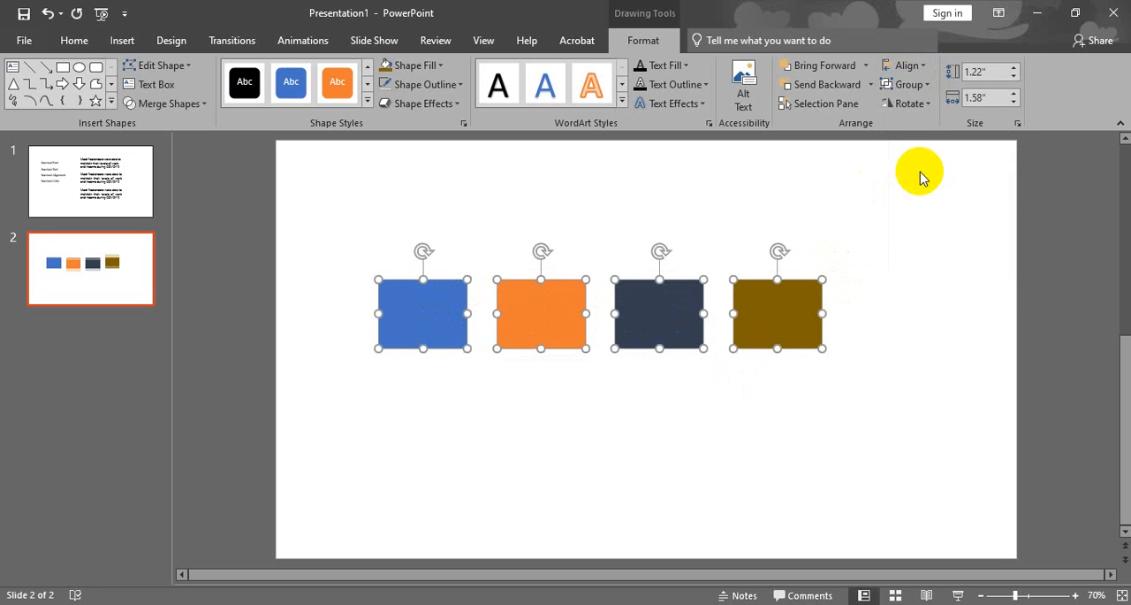
click(352, 313)
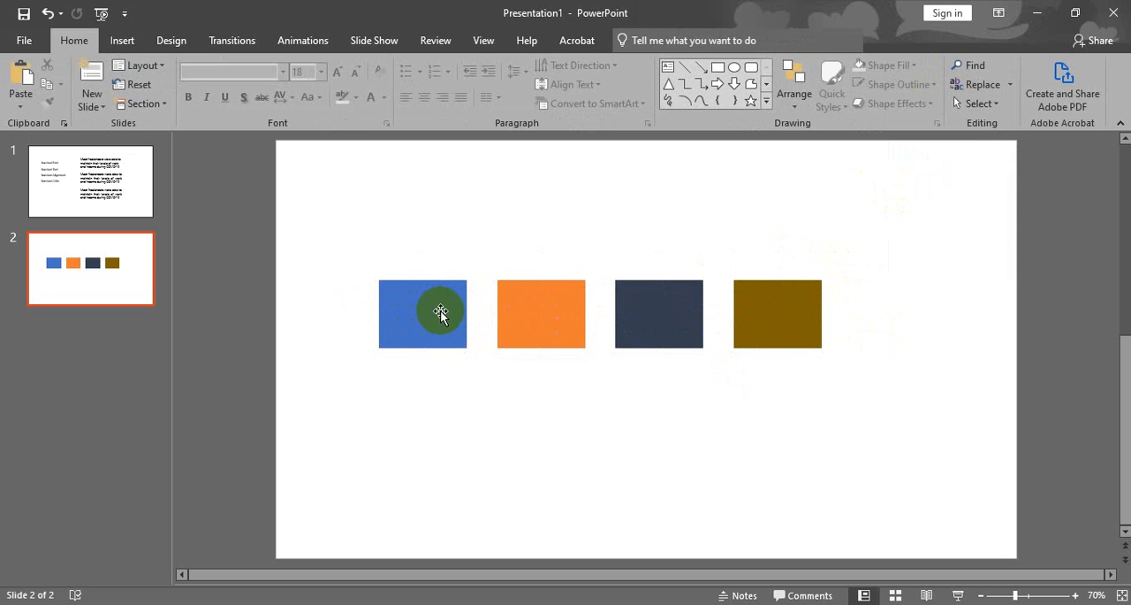
click(442, 306)
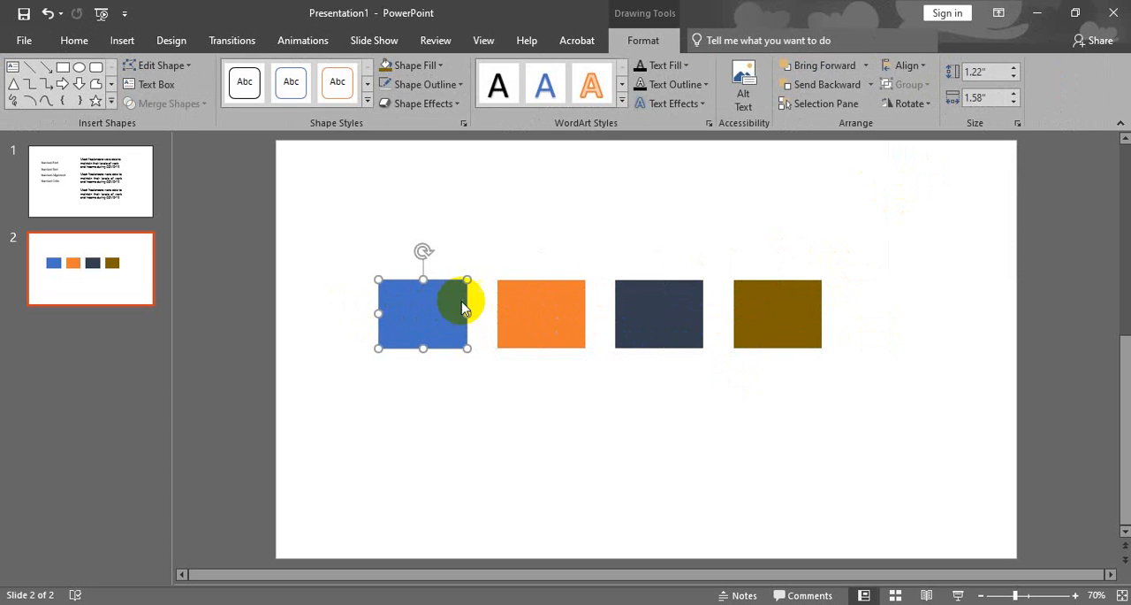
shift+click(530, 295)
shift+click(671, 320)
shift+click(798, 318)
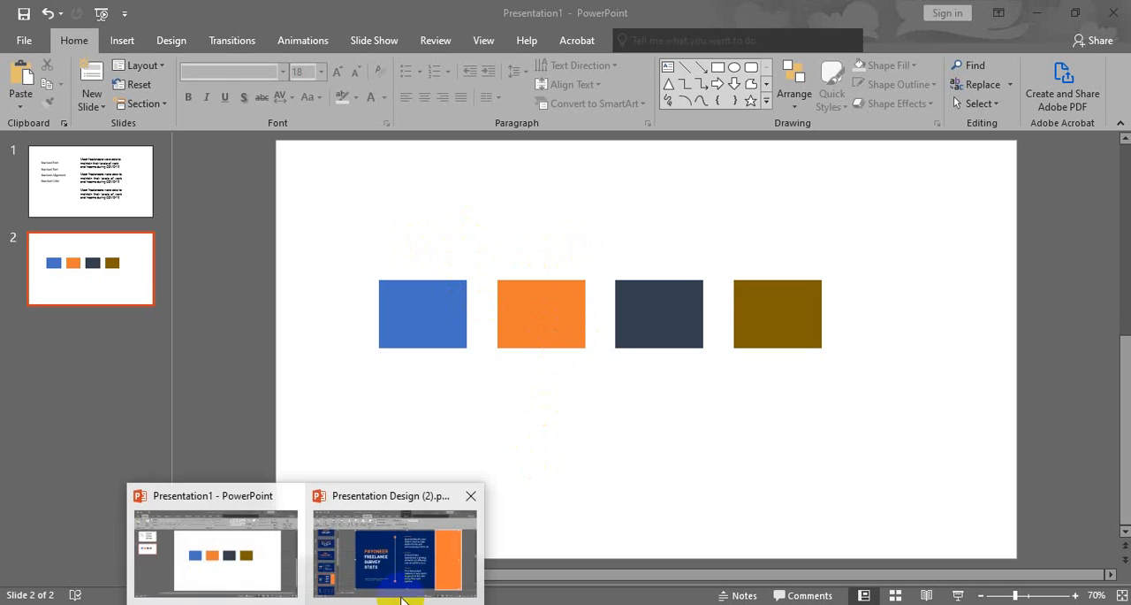
Switch to Presentation Design (2).pptx and examine the layouts of the What We Will Learn slide and the About slide.
click(409, 588)
scroll(154, 301, down, 3)
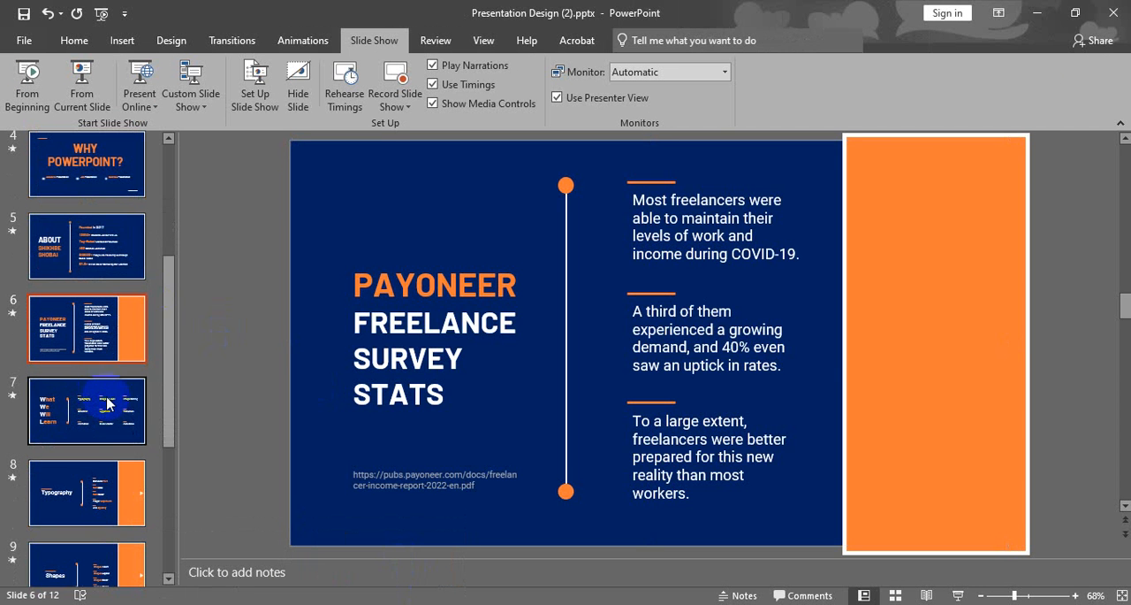
click(137, 405)
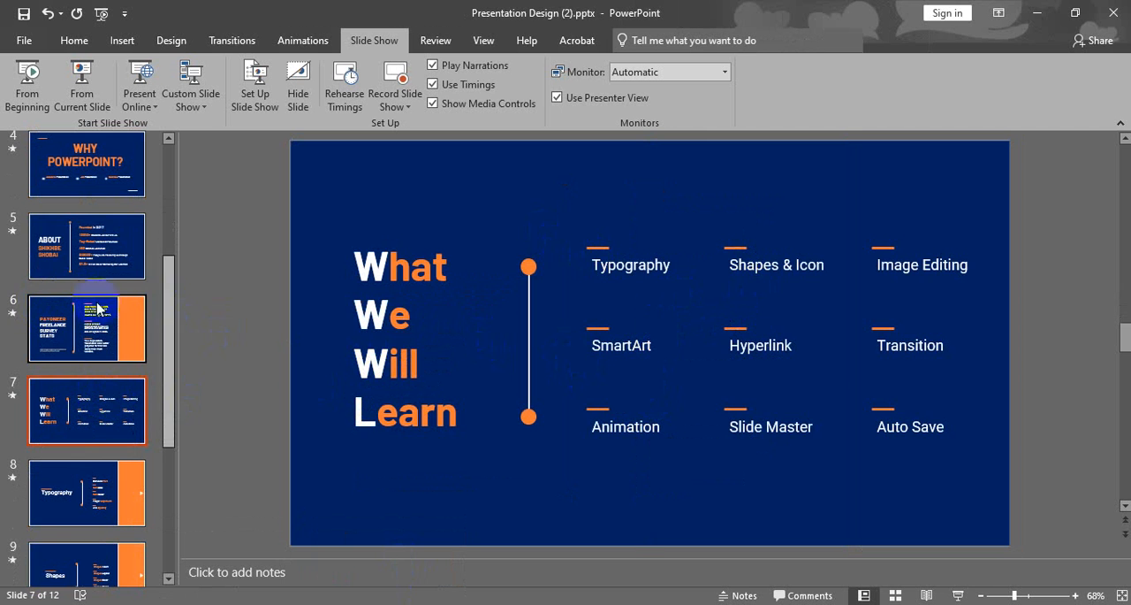
click(89, 252)
scroll(132, 300, up, 2)
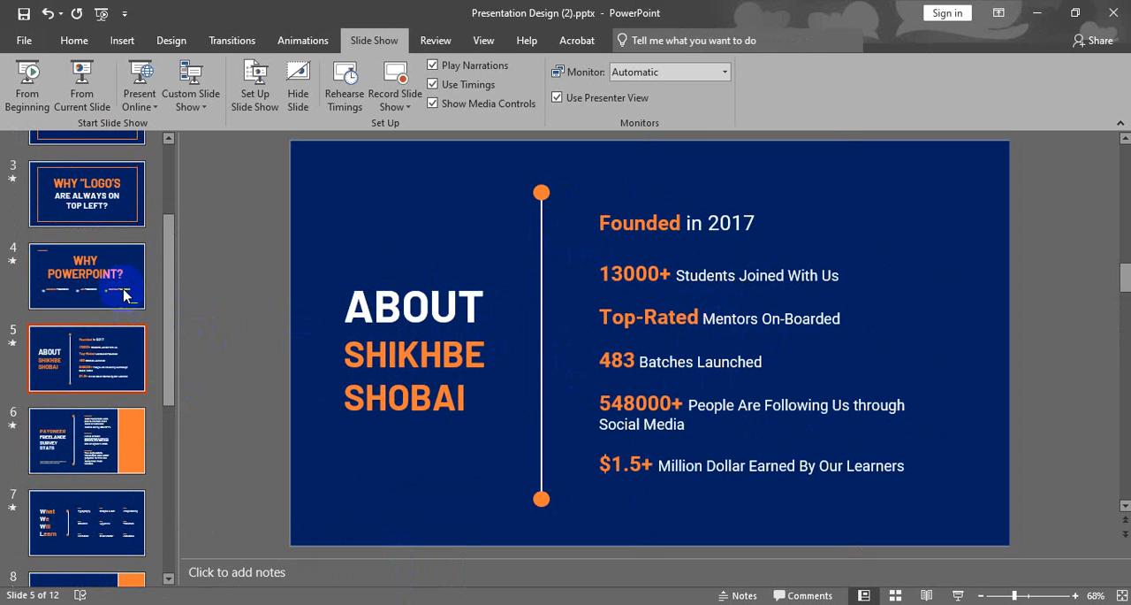